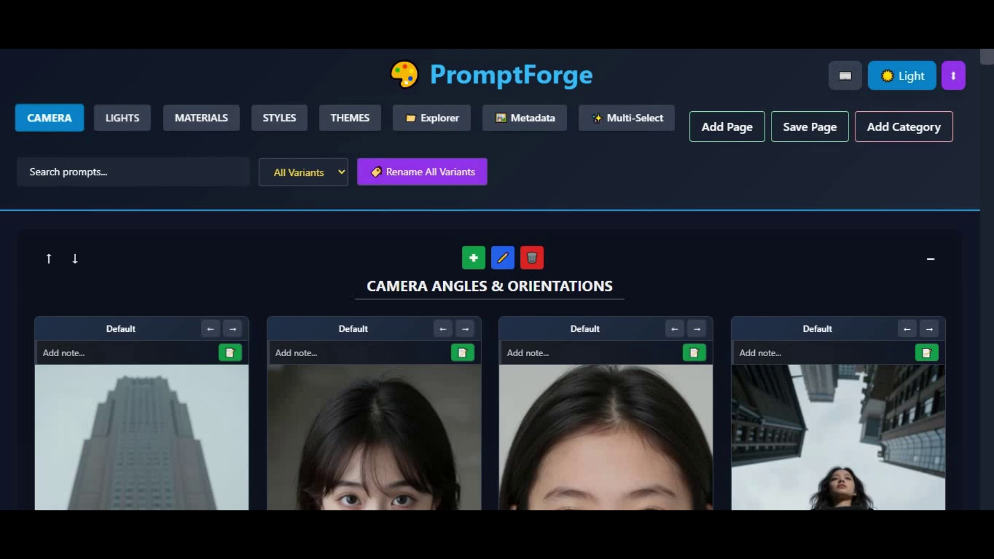
Browse the example cards on the Camera page and the Lights page of the prompt library.
{"action": "scroll", "coordinate": [756, 191], "scroll_direction": "down", "scroll_amount": 4}
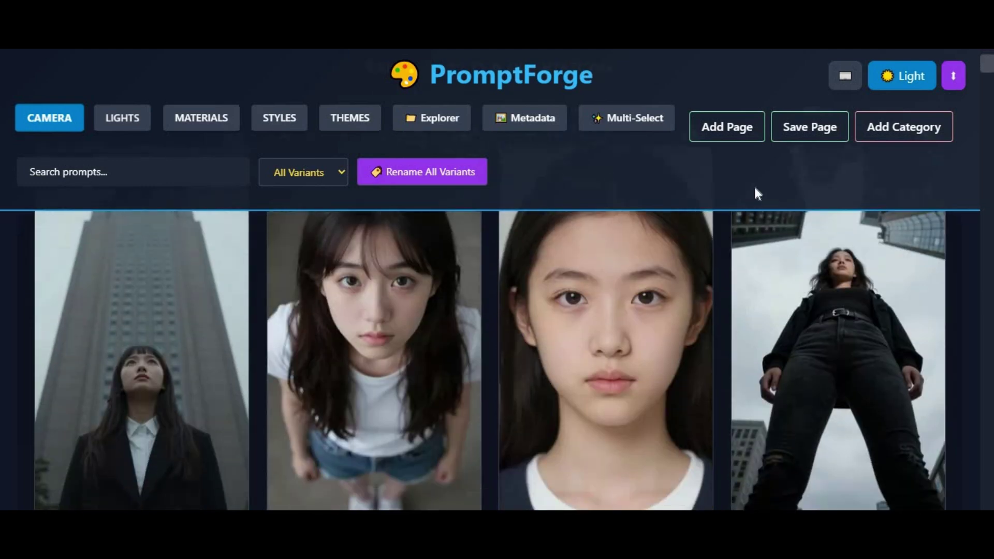
{"action": "scroll", "coordinate": [756, 192], "scroll_direction": "down", "scroll_amount": 10}
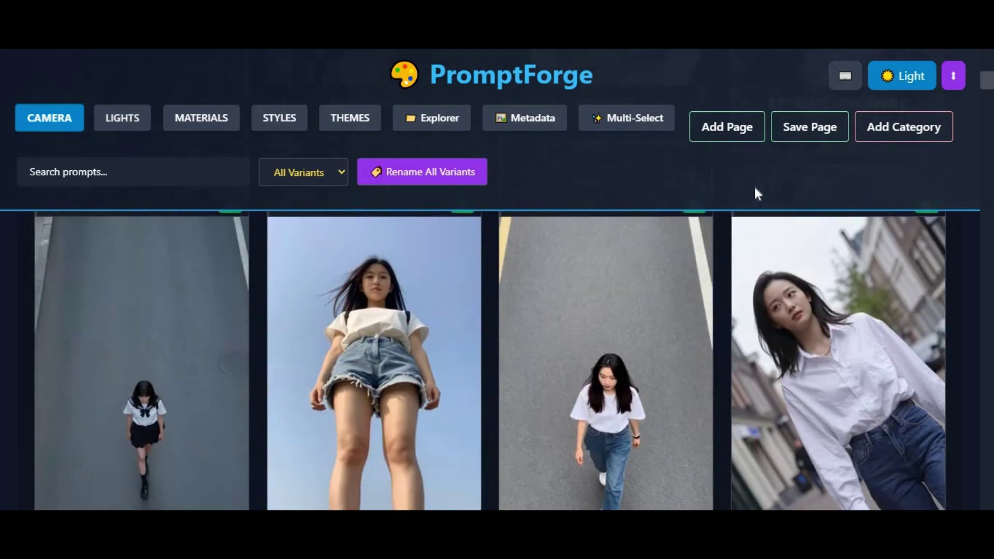
{"action": "scroll", "coordinate": [756, 192], "scroll_direction": "down", "scroll_amount": 8}
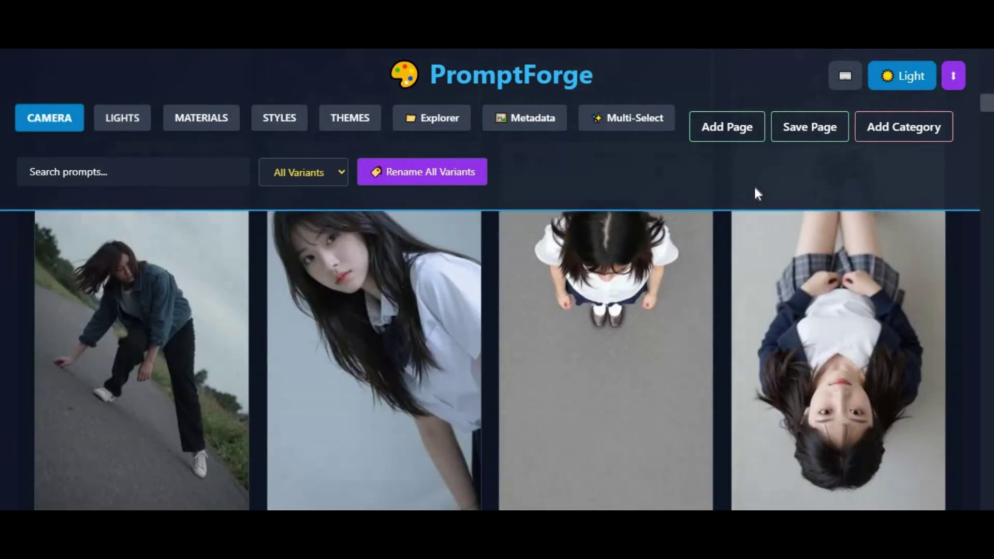
{"action": "scroll", "coordinate": [735, 191], "scroll_direction": "down", "scroll_amount": 8}
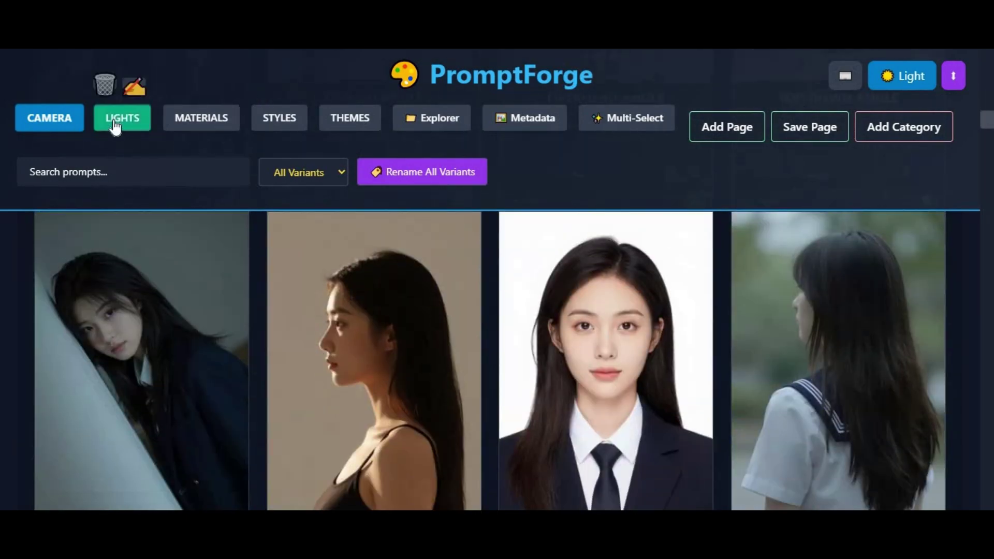
{"action": "left_click", "coordinate": [115, 127]}
{"action": "scroll", "coordinate": [206, 186], "scroll_direction": "down", "scroll_amount": 5}
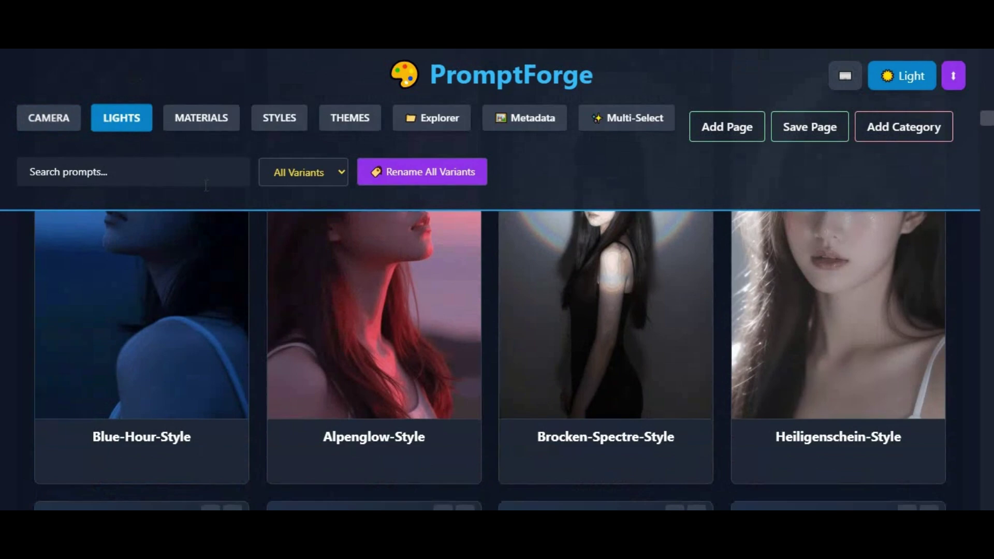
{"action": "scroll", "coordinate": [207, 186], "scroll_direction": "down", "scroll_amount": 6}
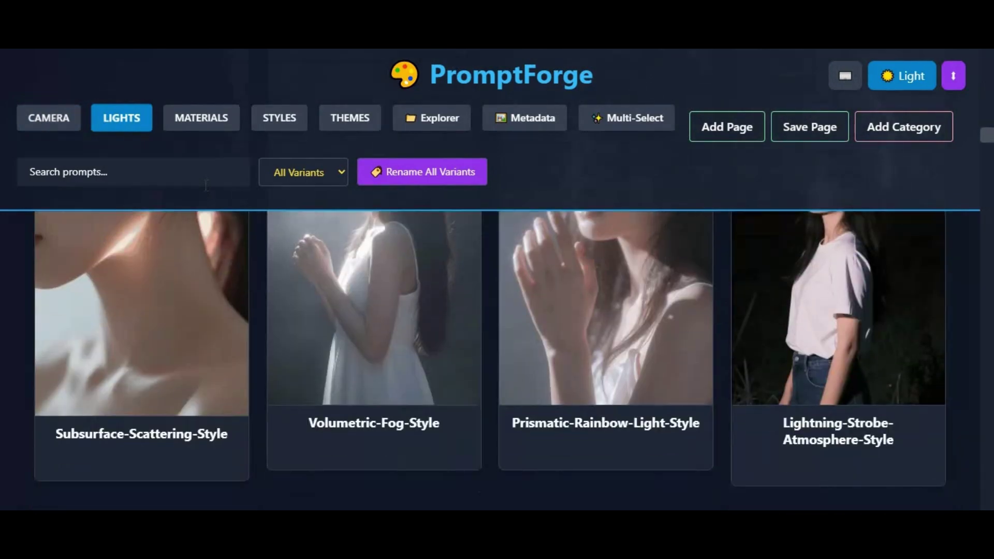
{"action": "scroll", "coordinate": [206, 185], "scroll_direction": "down", "scroll_amount": 5}
Look through the example cards on the Materials page and the Styles page of the prompt library.
{"action": "left_click", "coordinate": [203, 118]}
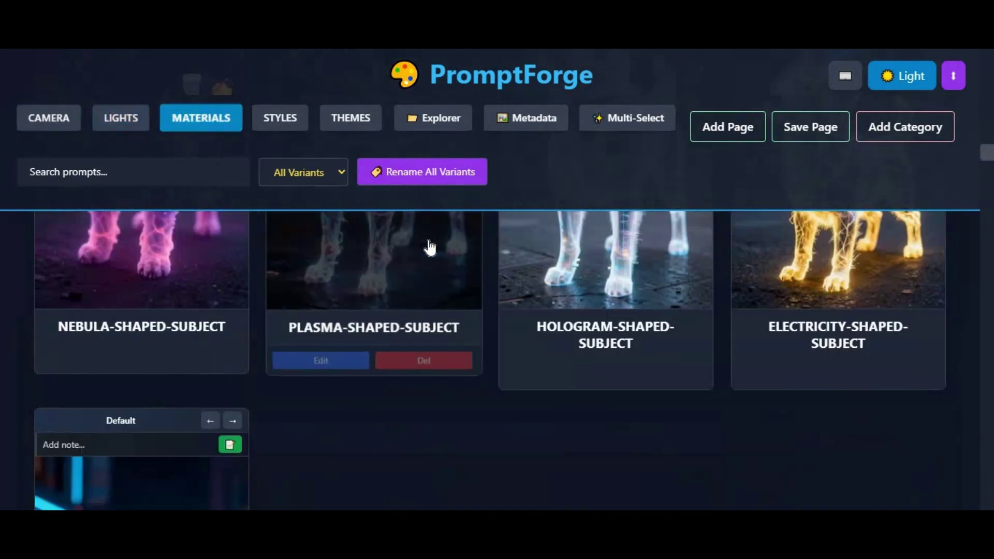
{"action": "scroll", "coordinate": [430, 247], "scroll_direction": "up", "scroll_amount": 4}
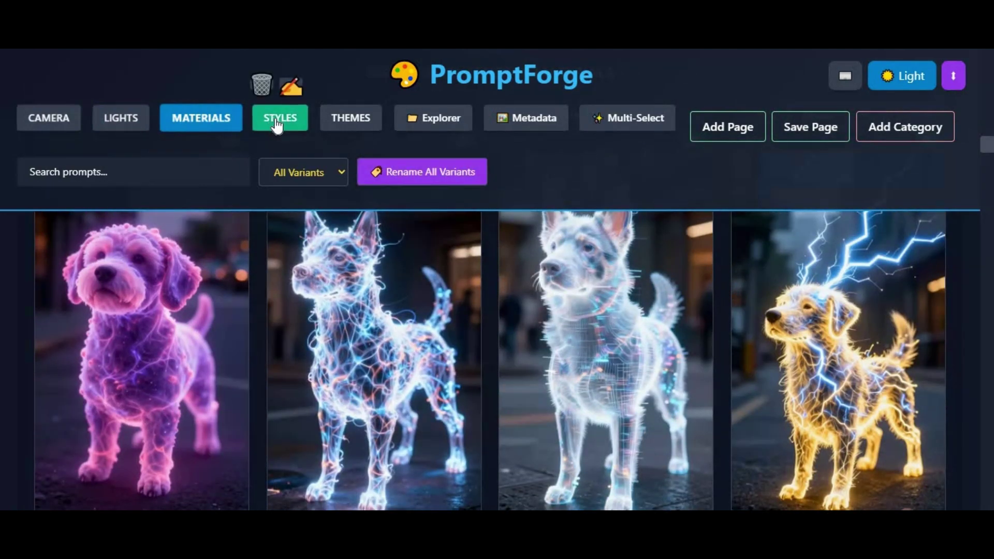
{"action": "left_click", "coordinate": [277, 126]}
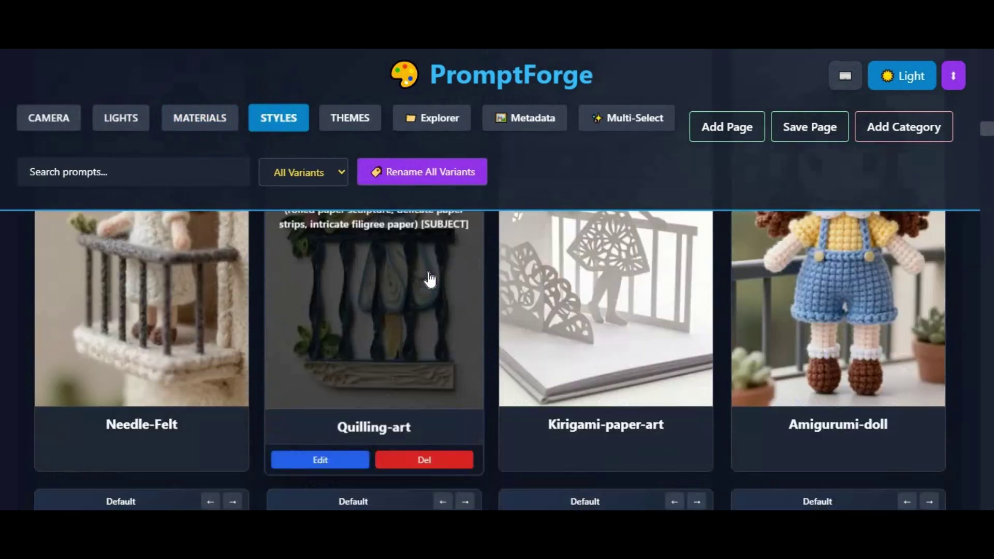
{"action": "scroll", "coordinate": [430, 279], "scroll_direction": "down", "scroll_amount": 8}
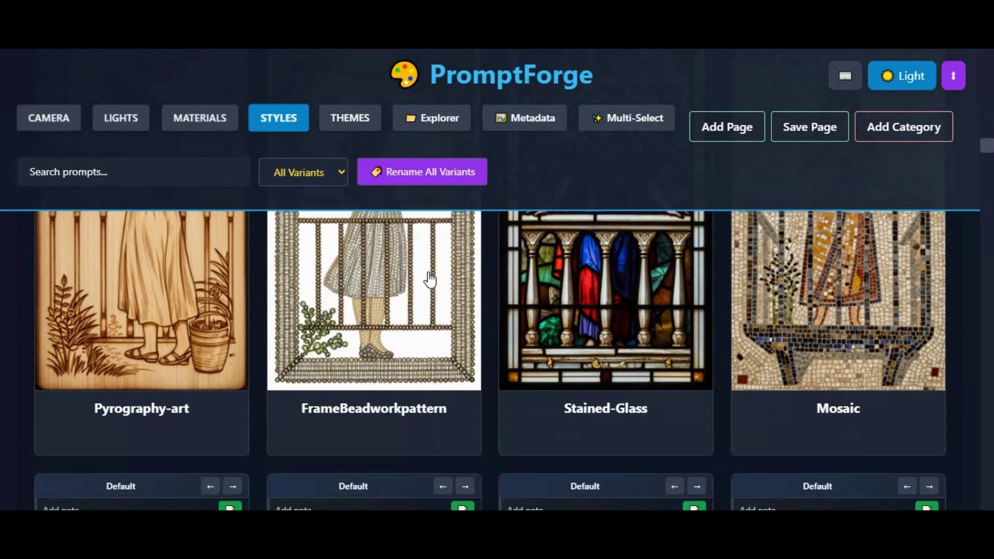
{"action": "scroll", "coordinate": [430, 280], "scroll_direction": "down", "scroll_amount": 8}
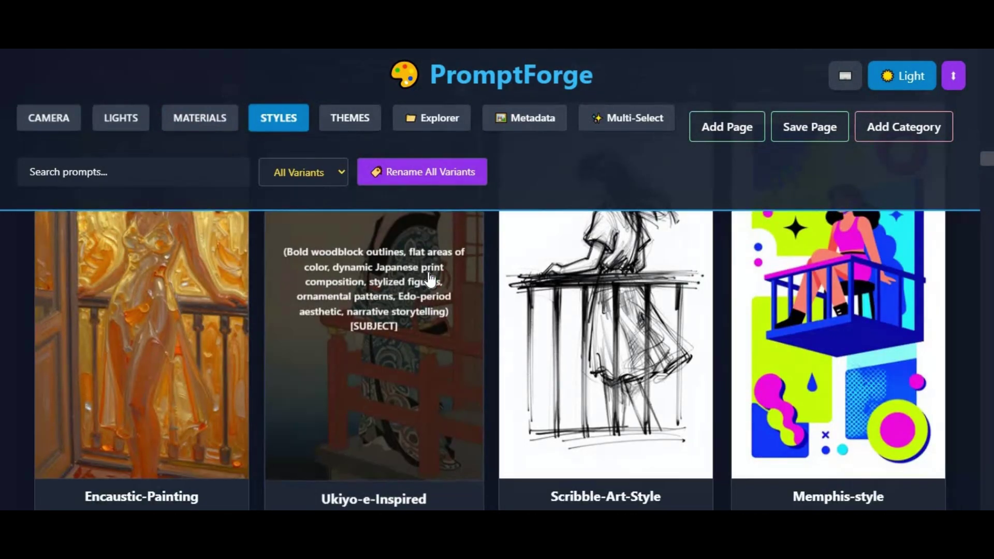
{"action": "scroll", "coordinate": [430, 280], "scroll_direction": "down", "scroll_amount": 10}
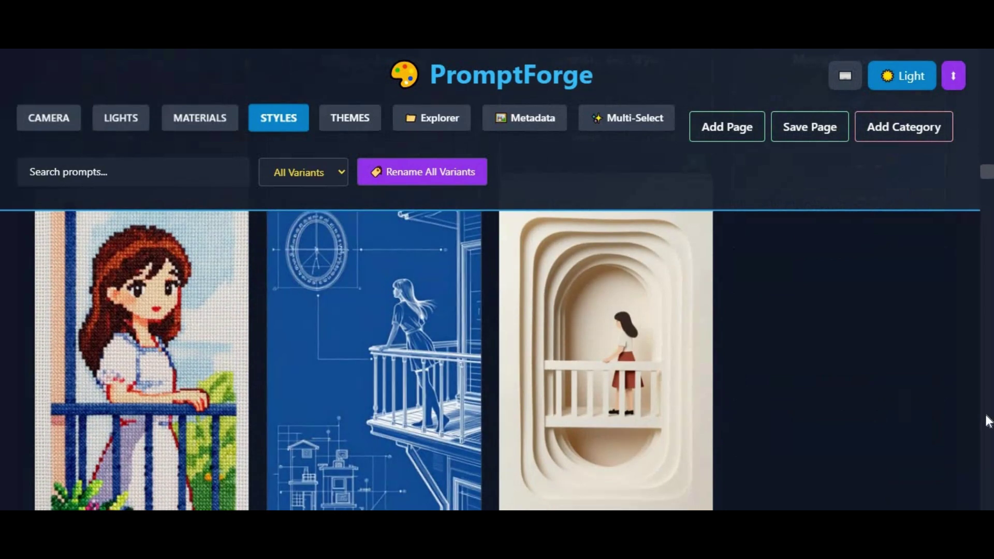
Return to the Camera page and examine its shot types, composition examples, and camera angles and orientations.
{"action": "left_click", "coordinate": [44, 127]}
{"action": "scroll", "coordinate": [262, 265], "scroll_direction": "up", "scroll_amount": 5}
{"action": "scroll", "coordinate": [264, 267], "scroll_direction": "down", "scroll_amount": 10}
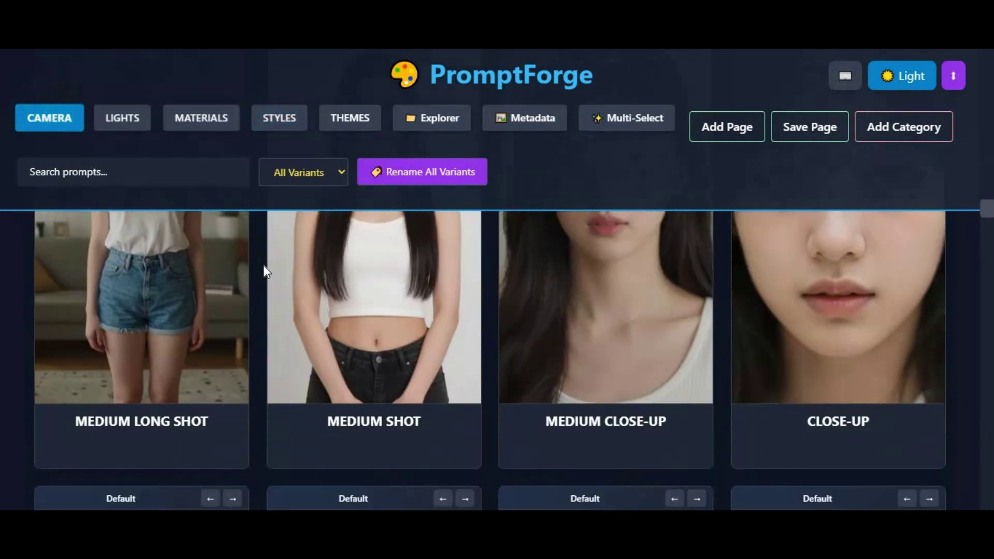
{"action": "scroll", "coordinate": [263, 266], "scroll_direction": "down", "scroll_amount": 10}
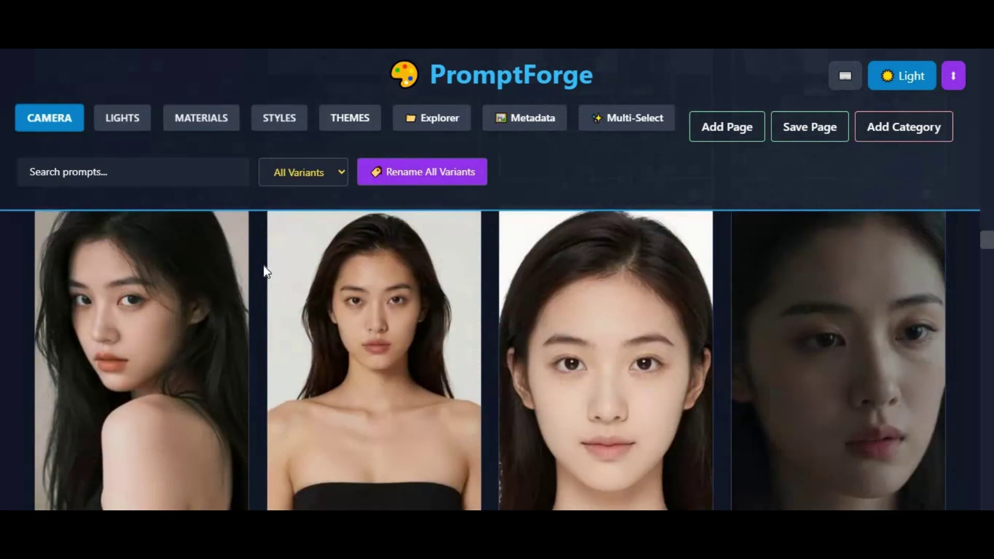
{"action": "scroll", "coordinate": [264, 271], "scroll_direction": "down", "scroll_amount": 4}
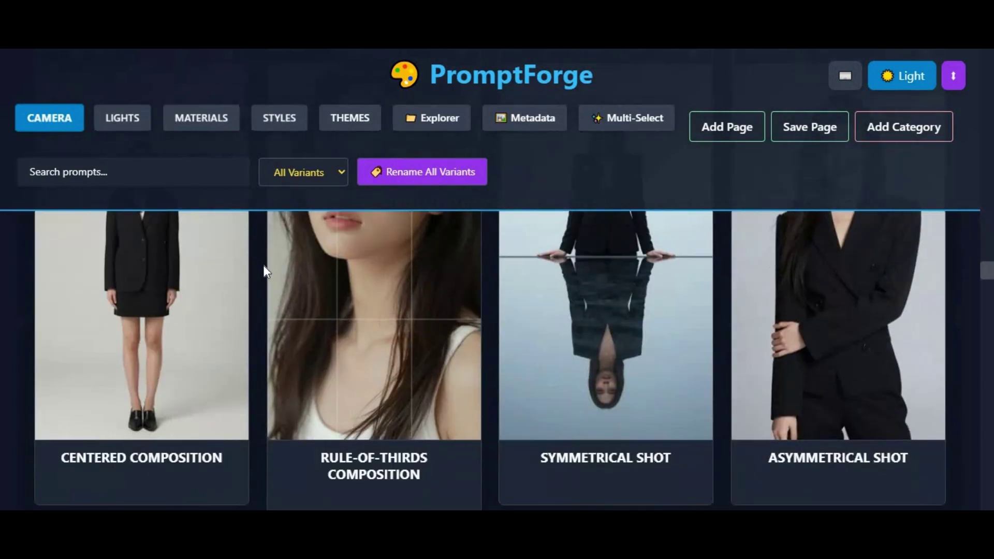
{"action": "scroll", "coordinate": [267, 251], "scroll_direction": "up", "scroll_amount": 20}
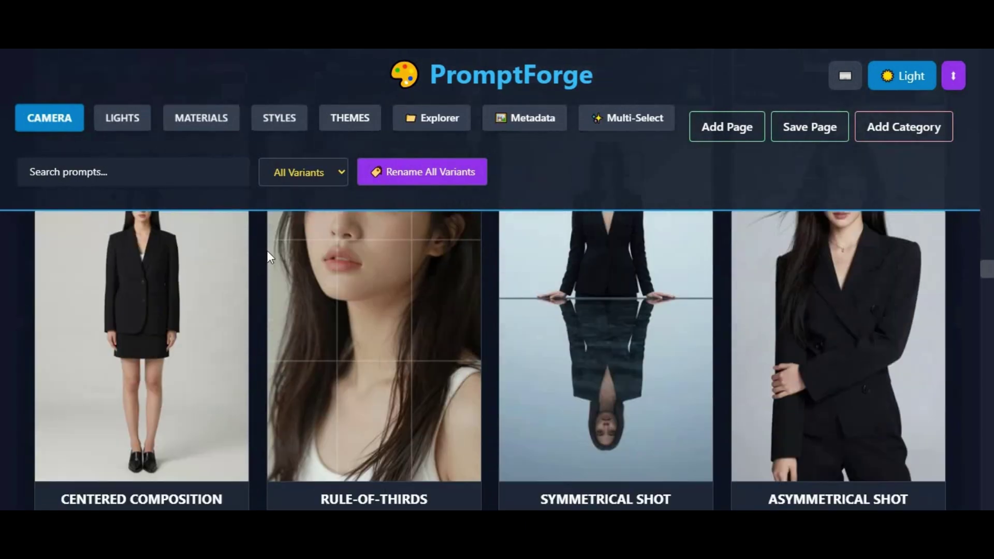
{"action": "scroll", "coordinate": [268, 251], "scroll_direction": "up", "scroll_amount": 20}
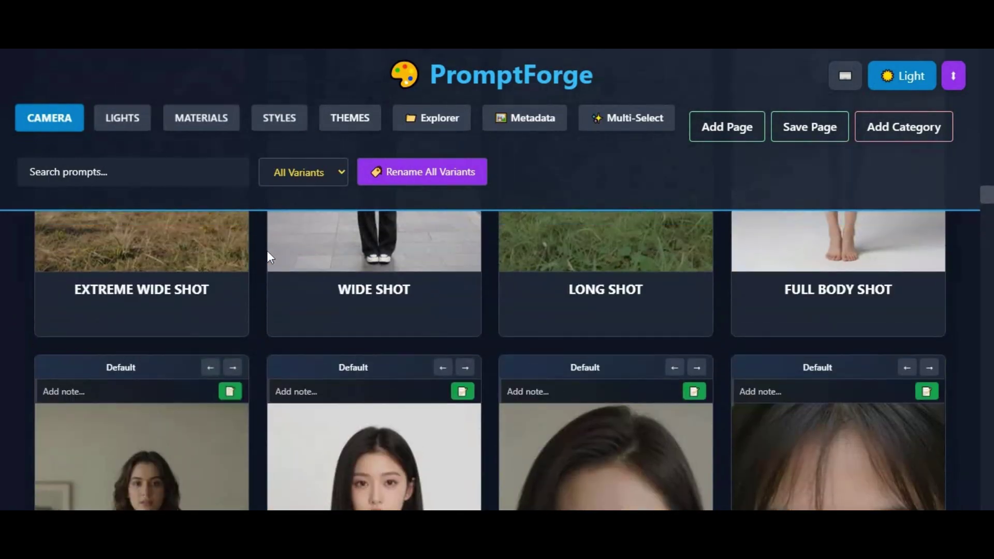
{"action": "scroll", "coordinate": [268, 253], "scroll_direction": "up", "scroll_amount": 20}
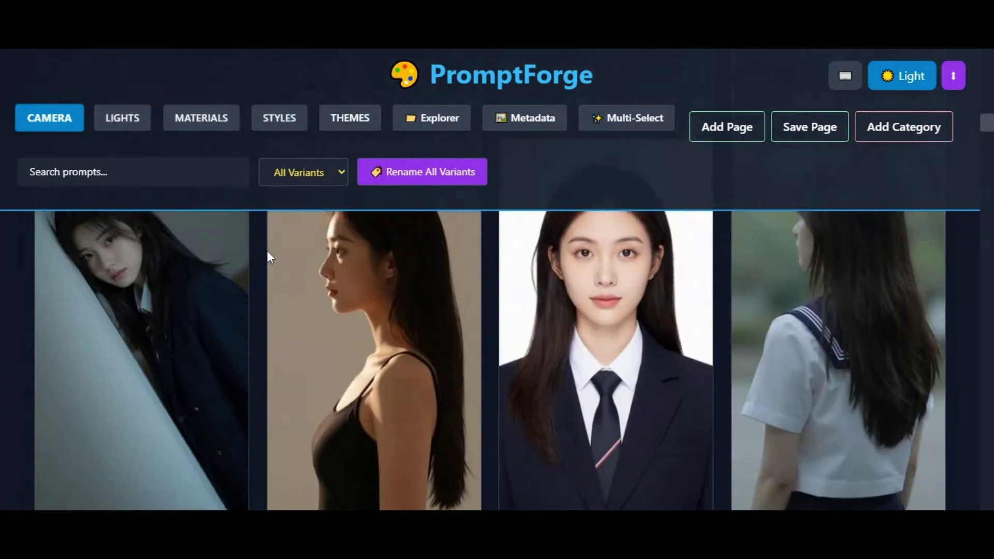
{"action": "scroll", "coordinate": [268, 255], "scroll_direction": "up", "scroll_amount": 10}
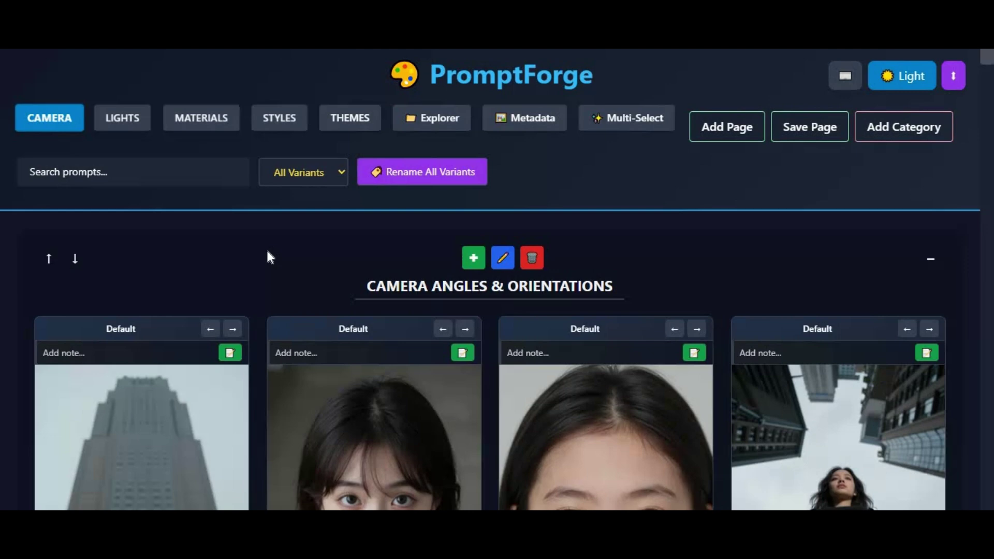
{"action": "scroll", "coordinate": [268, 256], "scroll_direction": "down", "scroll_amount": 4}
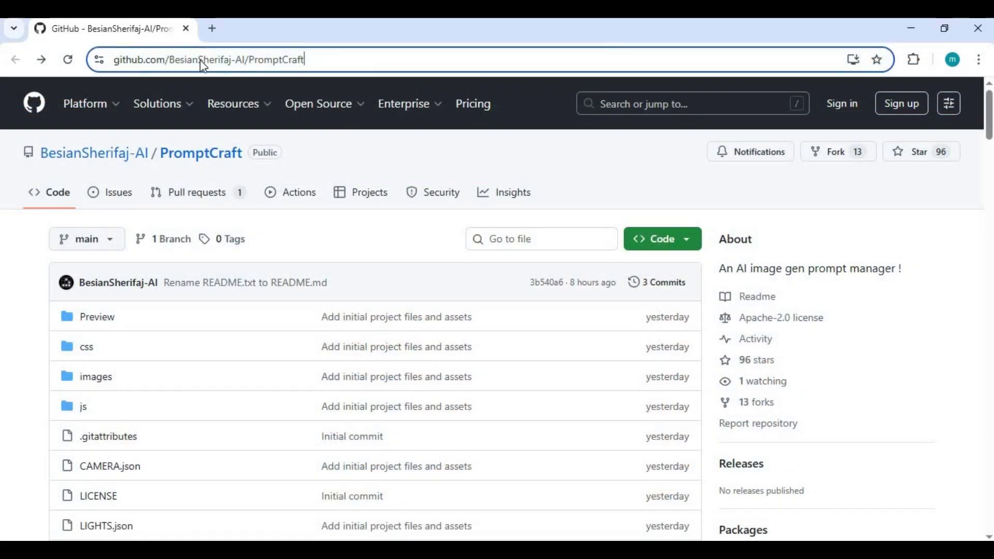
On the PromptCraft GitHub repository page, review the address and read through the README's features, installation, usage and tips sections.
{"action": "left_click", "coordinate": [133, 70]}
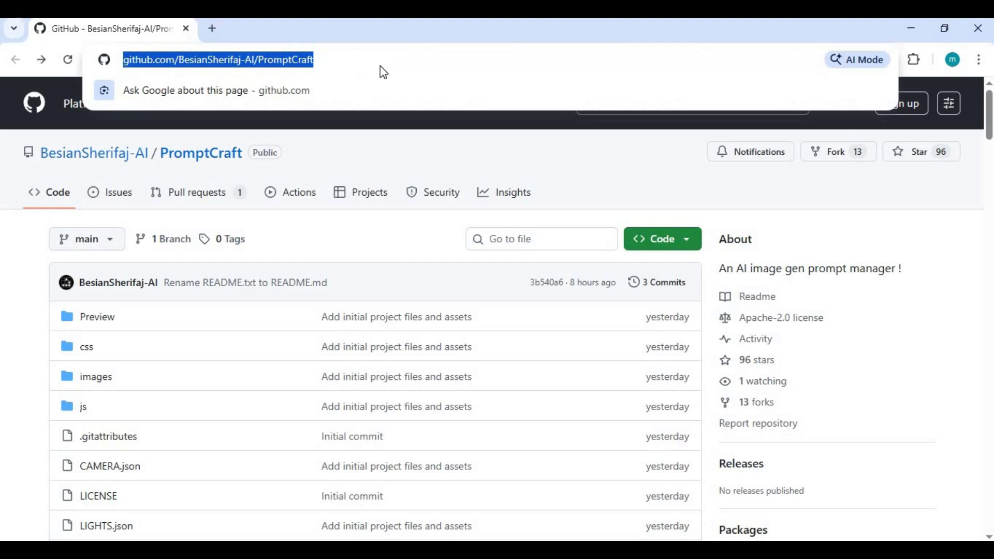
{"action": "left_click", "coordinate": [127, 304]}
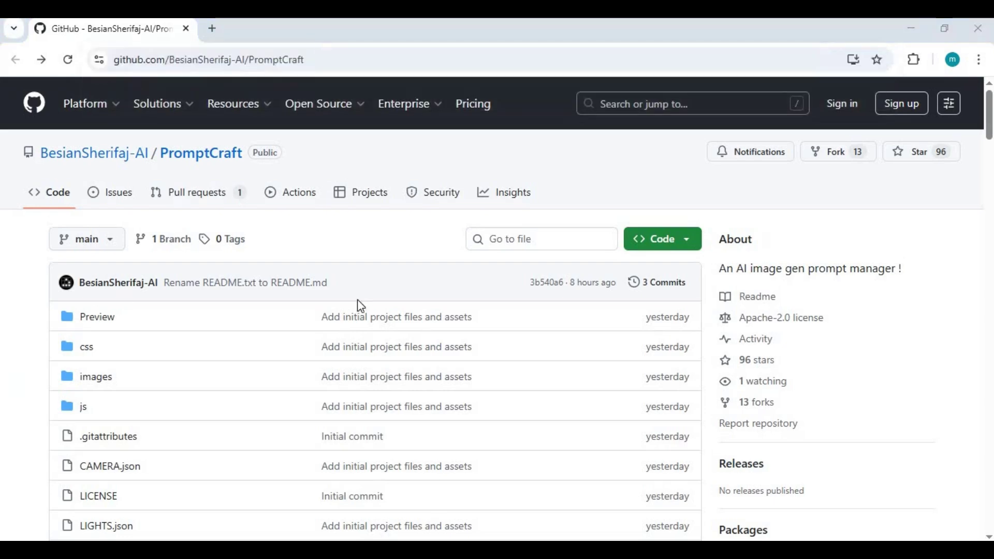
{"action": "scroll", "coordinate": [357, 306], "scroll_direction": "down", "scroll_amount": 12}
{"action": "scroll", "coordinate": [361, 307], "scroll_direction": "down", "scroll_amount": 15}
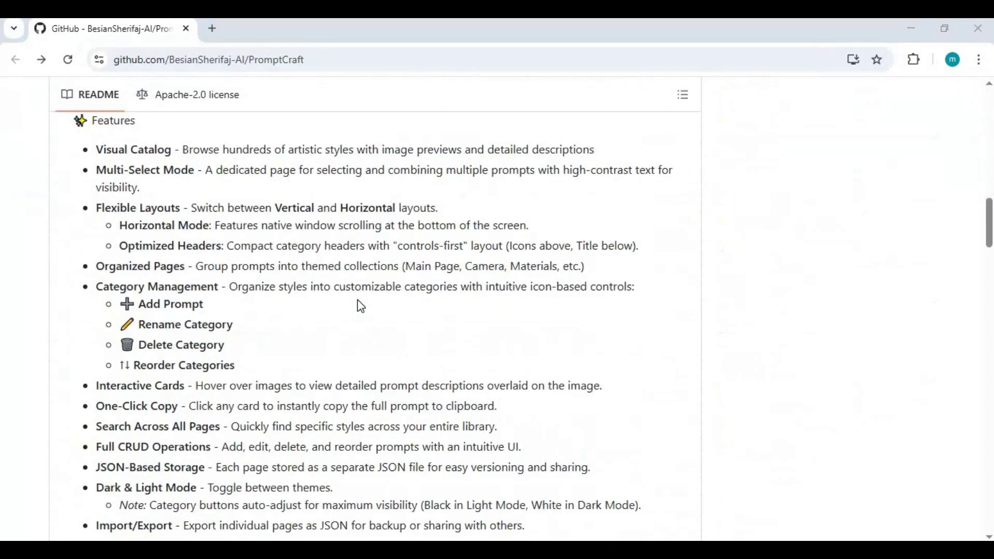
{"action": "scroll", "coordinate": [361, 307], "scroll_direction": "down", "scroll_amount": 14}
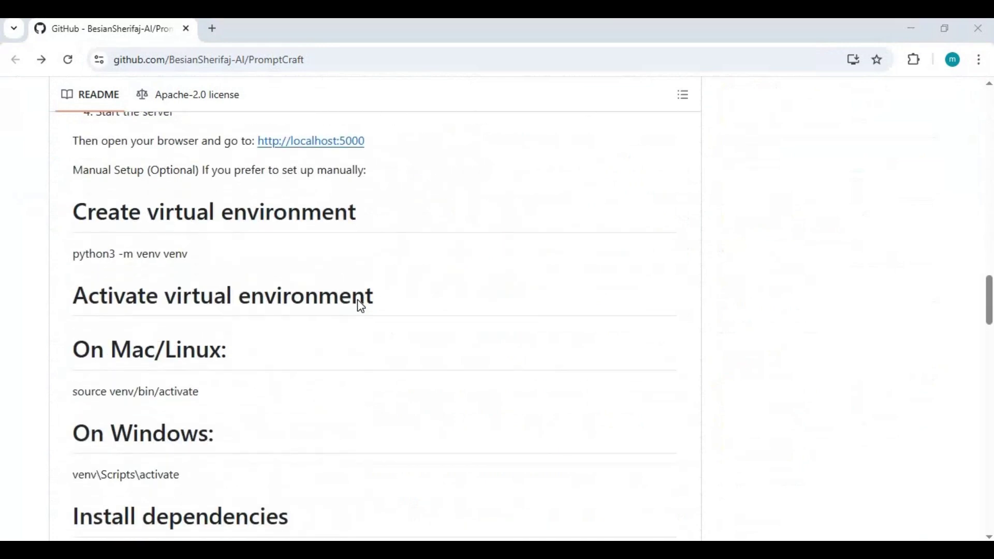
{"action": "scroll", "coordinate": [361, 307], "scroll_direction": "down", "scroll_amount": 15}
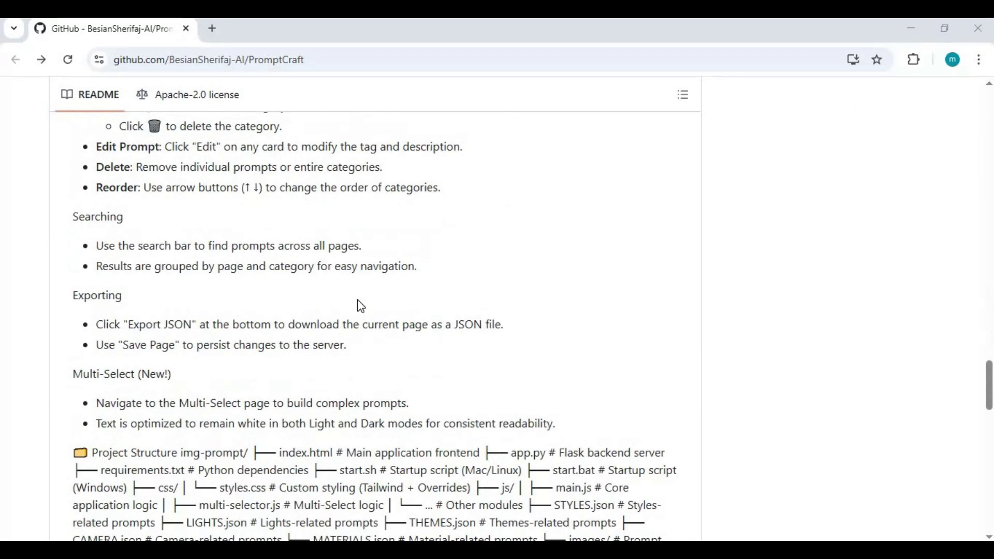
{"action": "scroll", "coordinate": [360, 307], "scroll_direction": "down", "scroll_amount": 5}
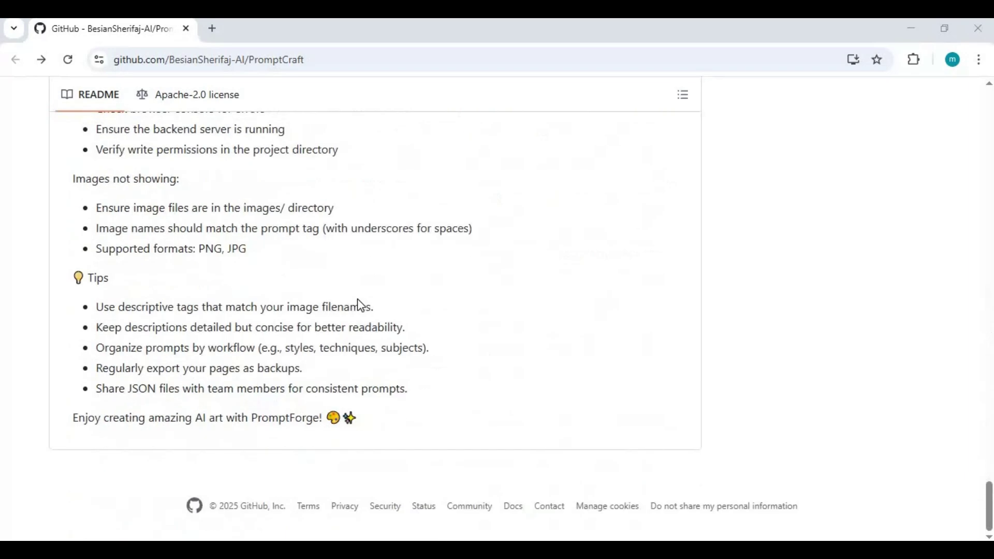
{"action": "scroll", "coordinate": [361, 306], "scroll_direction": "up", "scroll_amount": 20}
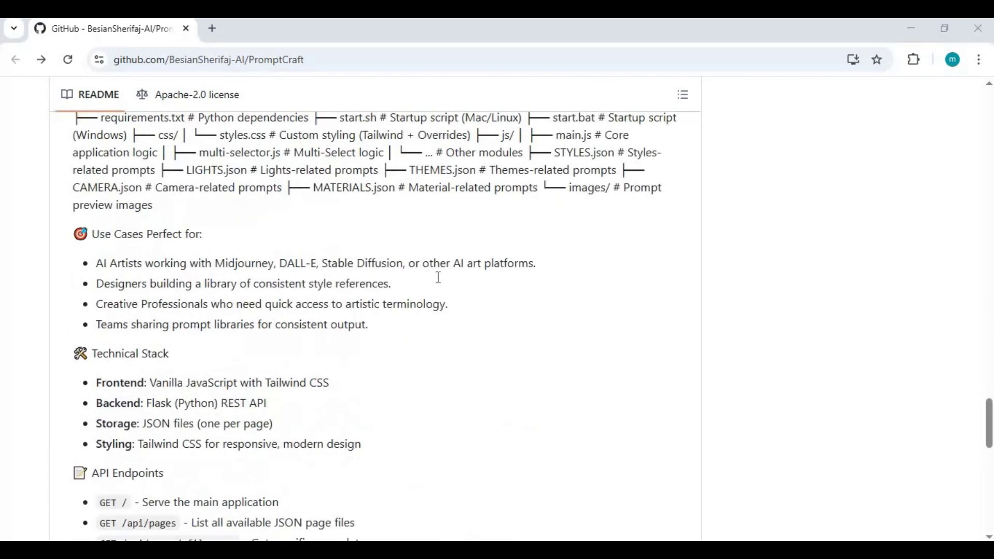
{"action": "scroll", "coordinate": [454, 282], "scroll_direction": "up", "scroll_amount": 20}
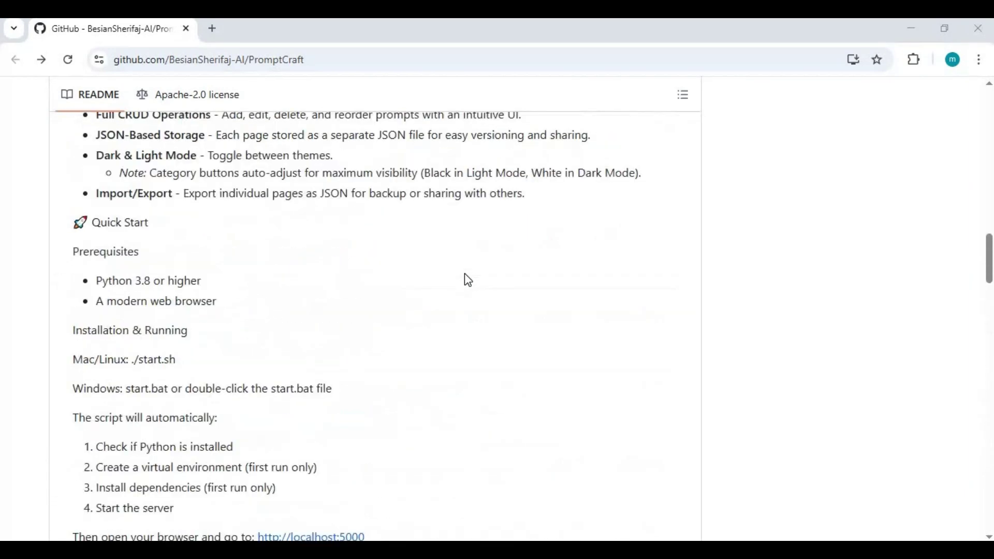
{"action": "scroll", "coordinate": [465, 274], "scroll_direction": "up", "scroll_amount": 15}
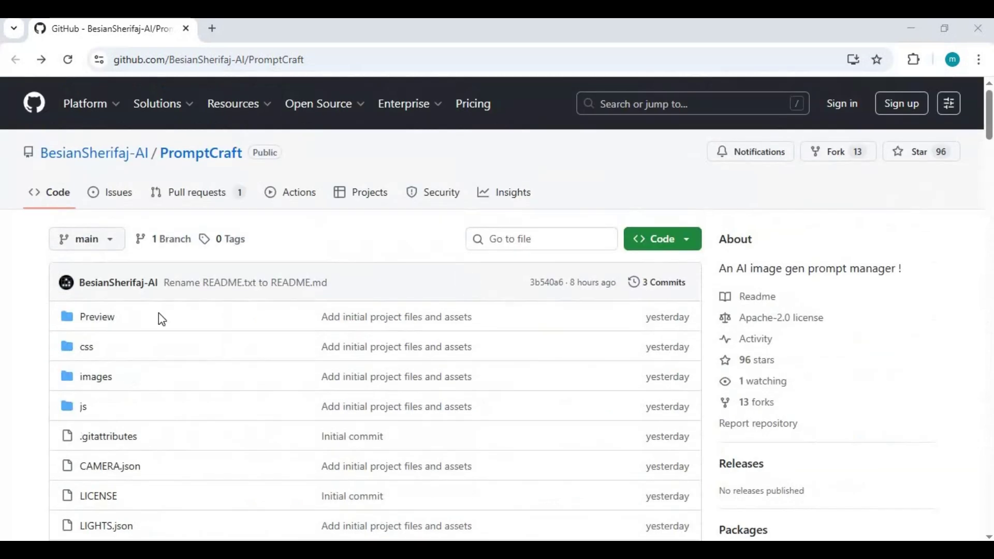
Copy the HTTPS clone URL of the PromptCraft repository.
{"action": "left_click", "coordinate": [688, 241]}
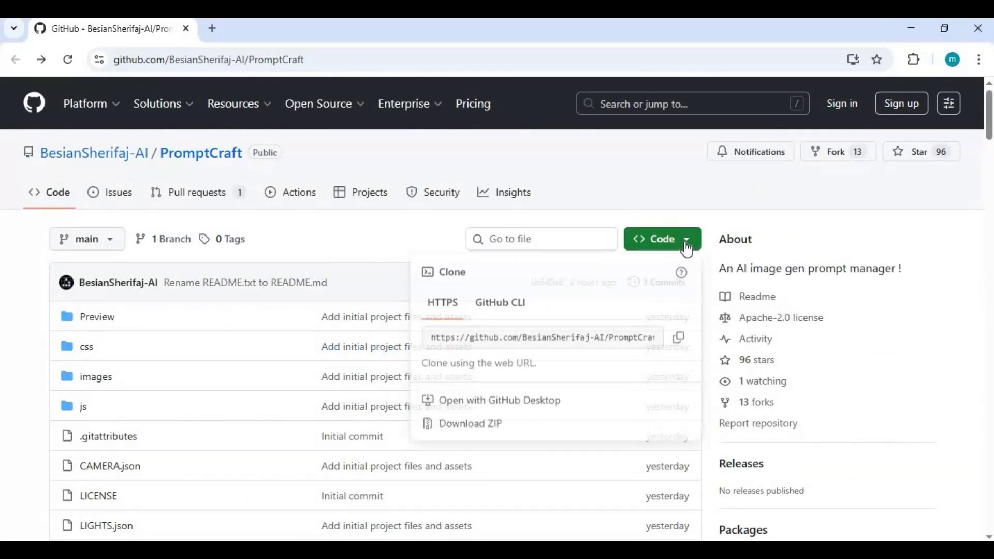
{"action": "left_click", "coordinate": [680, 341]}
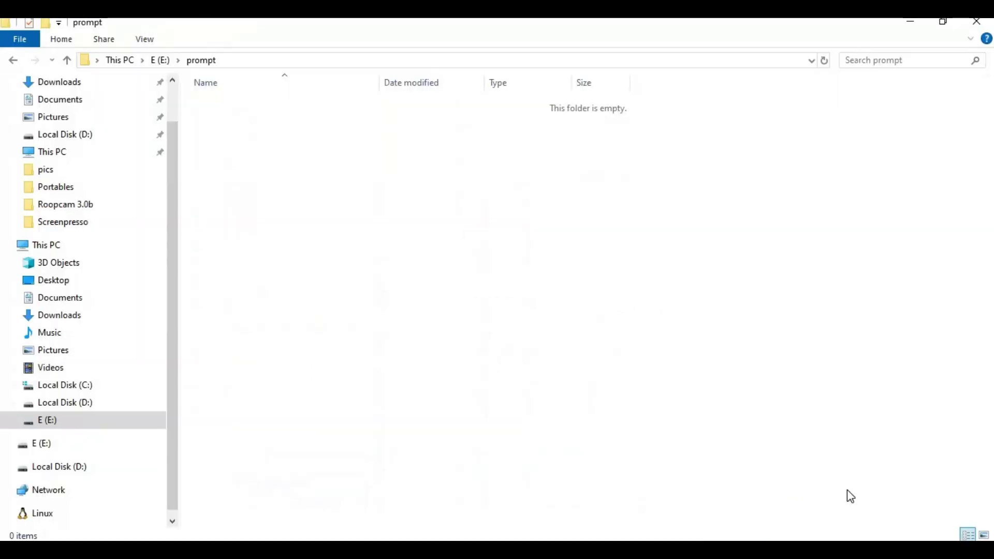
In File Explorer, open a command prompt in the E:\prompt folder by running cmd from there.
{"action": "left_click", "coordinate": [234, 61]}
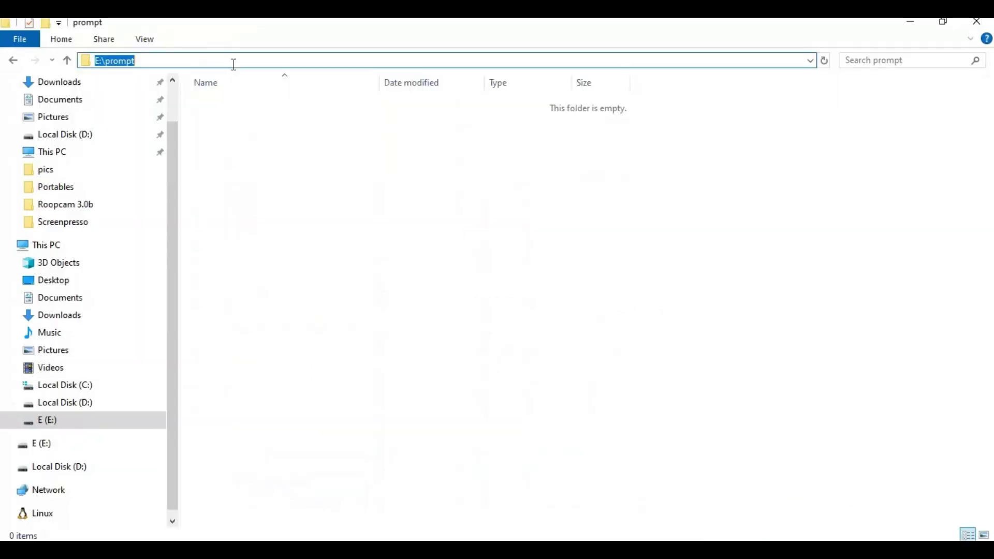
{"action": "type", "text": "cmd"}
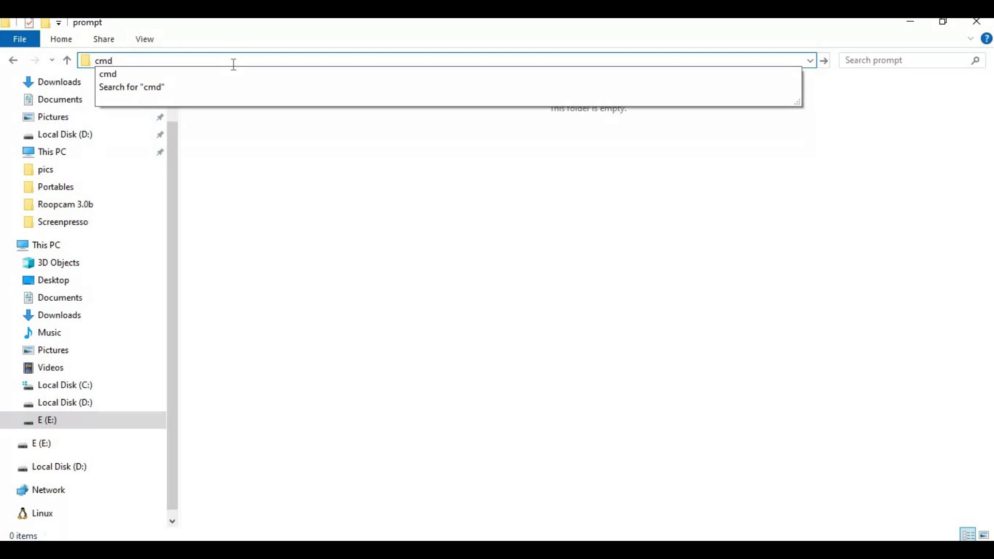
{"action": "key", "text": "Return"}
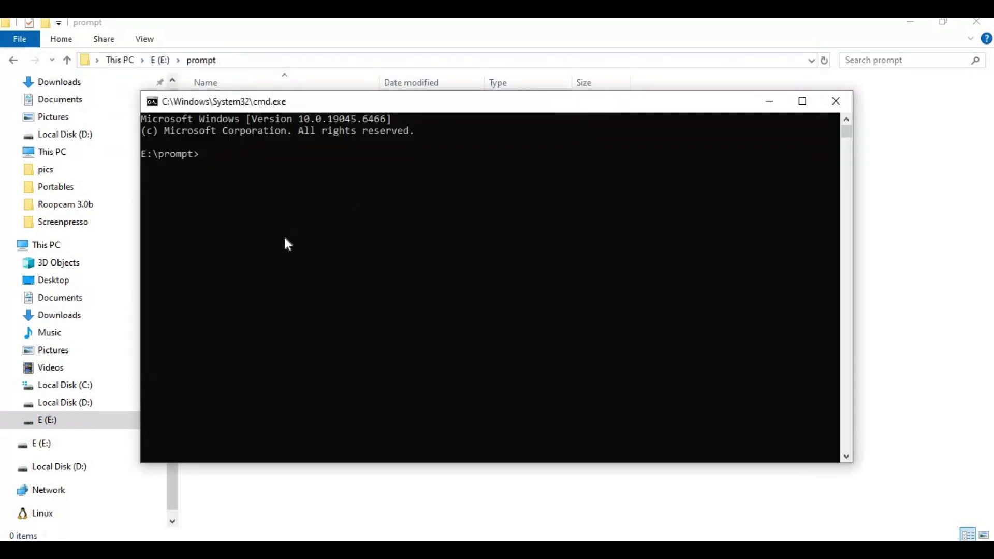
Clone the PromptCraft repository into E:\prompt using git clone with the copied repository URL.
{"action": "type", "text": "git clone"}
{"action": "key", "text": "ctrl+v"}
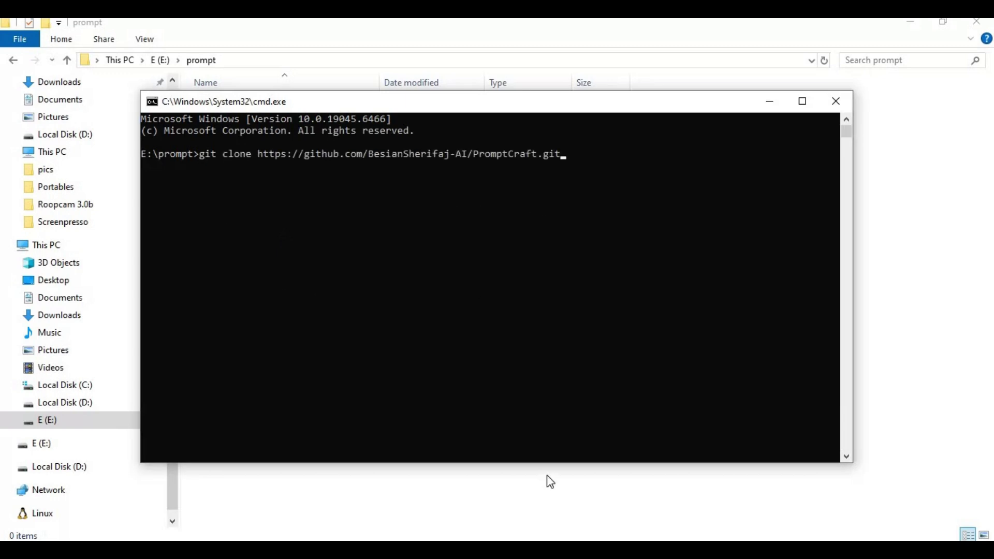
{"action": "key", "text": "Return"}
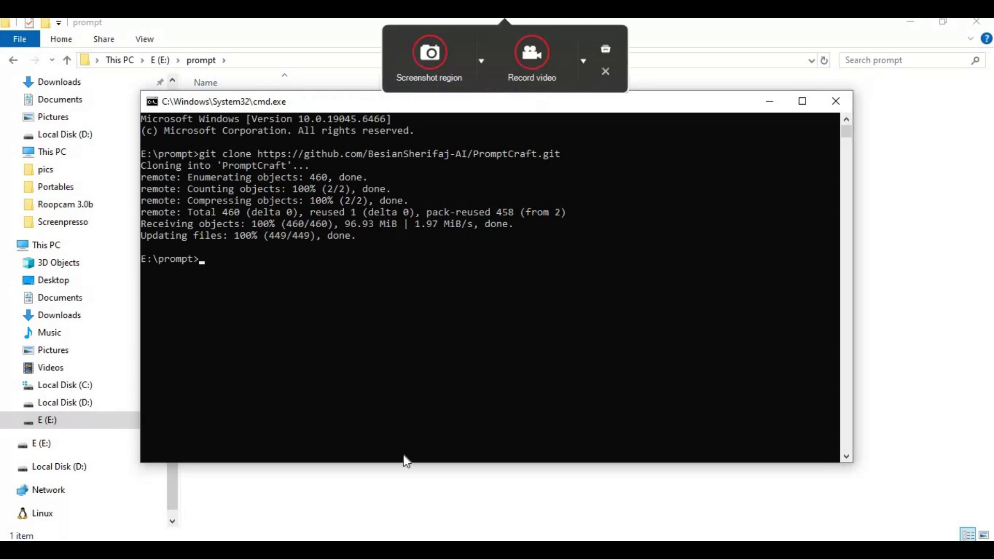
In File Explorer, open the cloned PromptCraft folder and copy its full path.
{"action": "left_click", "coordinate": [402, 468]}
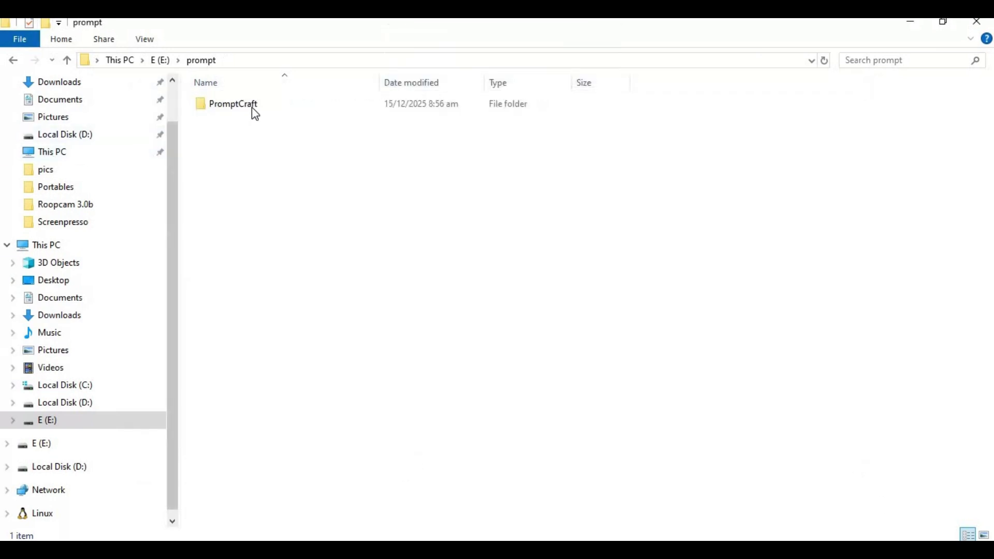
{"action": "left_click", "coordinate": [221, 104]}
{"action": "double_click", "coordinate": [222, 104]}
{"action": "left_click", "coordinate": [183, 61]}
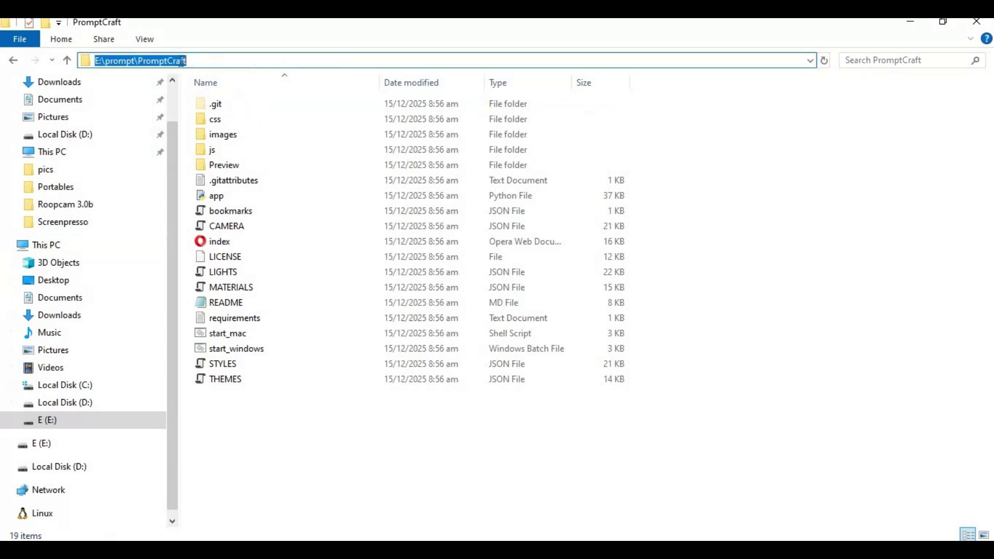
{"action": "right_click", "coordinate": [185, 60]}
{"action": "left_click", "coordinate": [246, 106]}
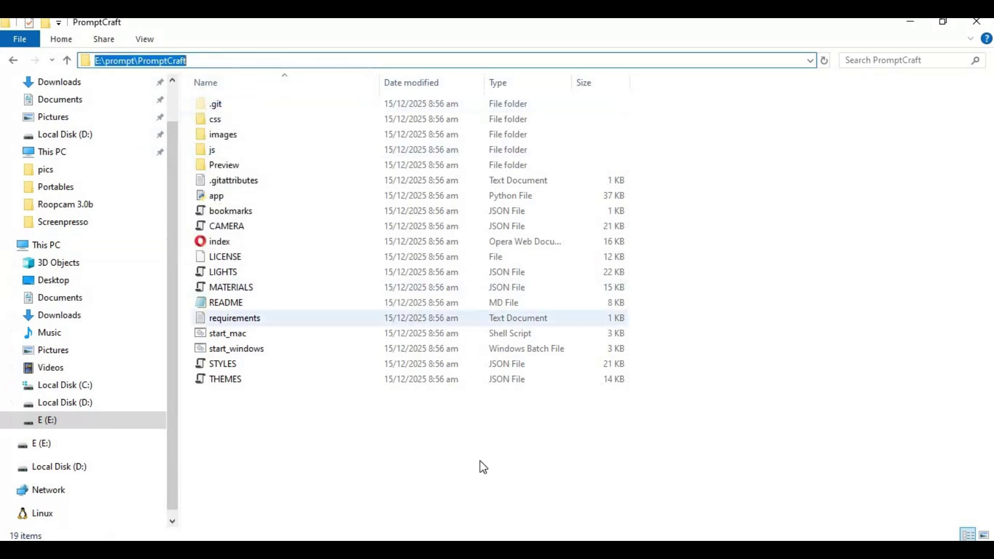
Back in the command prompt, change the working directory to E:\prompt\PromptCraft using the copied path.
{"action": "key", "text": "alt+Tab"}
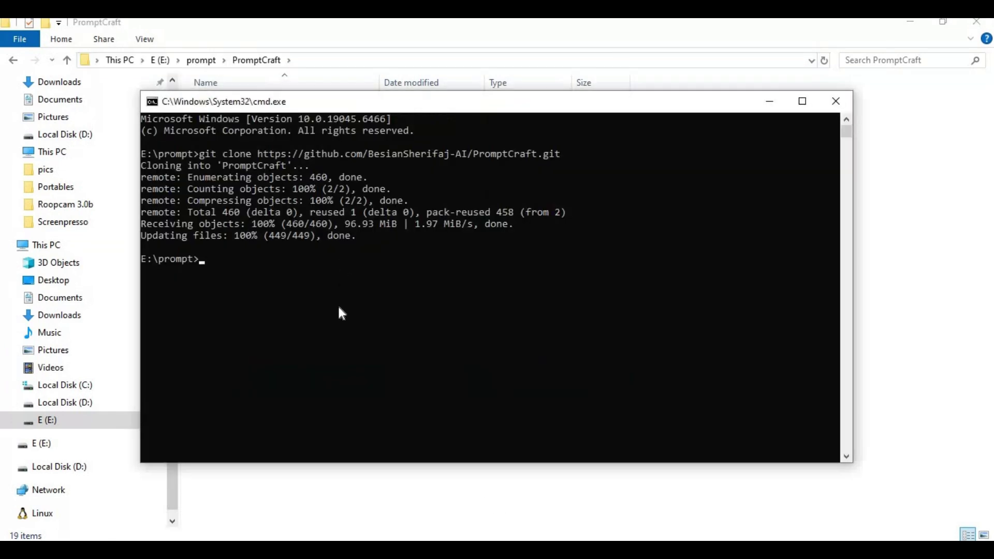
{"action": "type", "text": "cd"}
{"action": "key", "text": "ctrl+v"}
{"action": "key", "text": "Return"}
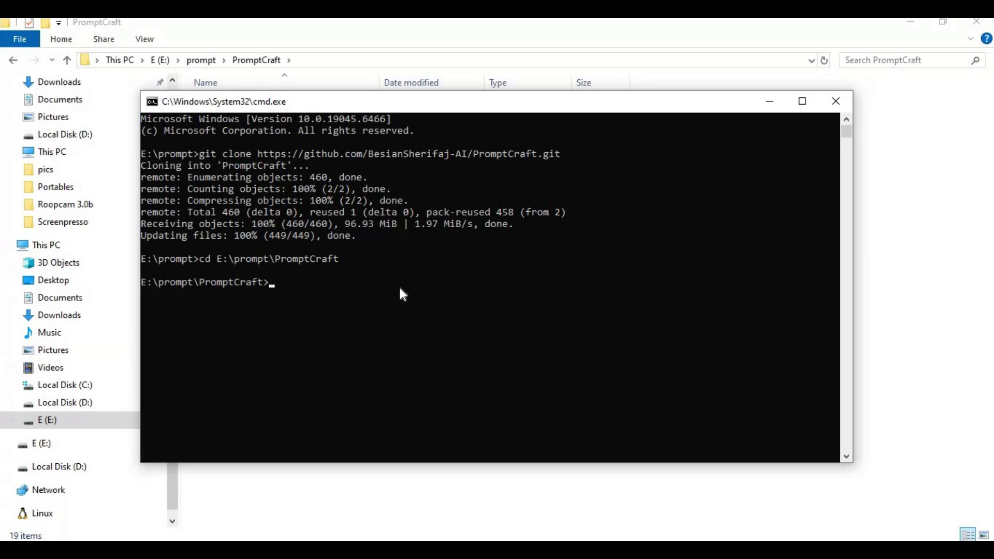
Create a Python 3.10 virtual environment with py -3.10 -m venv venv and activate it with venv\scripts\activate.
{"action": "type", "text": "py -3.10 -m venv venv"}
{"action": "key", "text": "Return"}
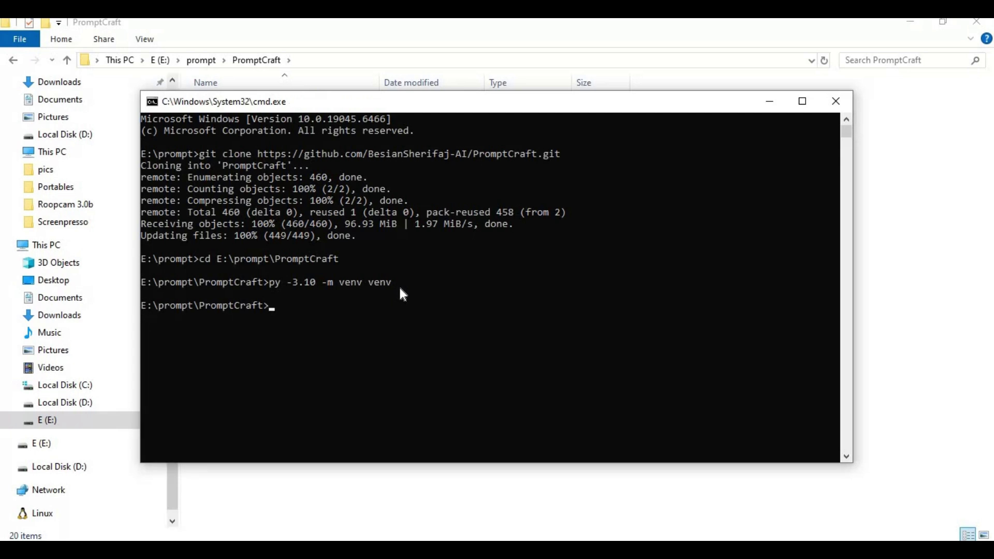
{"action": "type", "text": "venv\\scripts\\activate"}
{"action": "key", "text": "Return"}
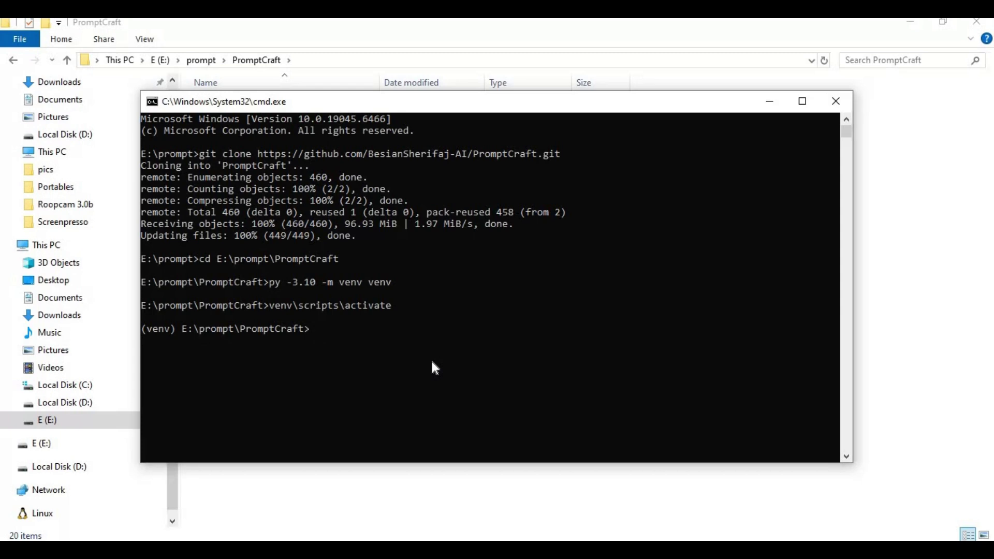
Install the dependencies with pip install -r requirements.txt, dismissing the AVG scan notices for pip.exe.
{"action": "type", "text": "pip install -r requirement"}
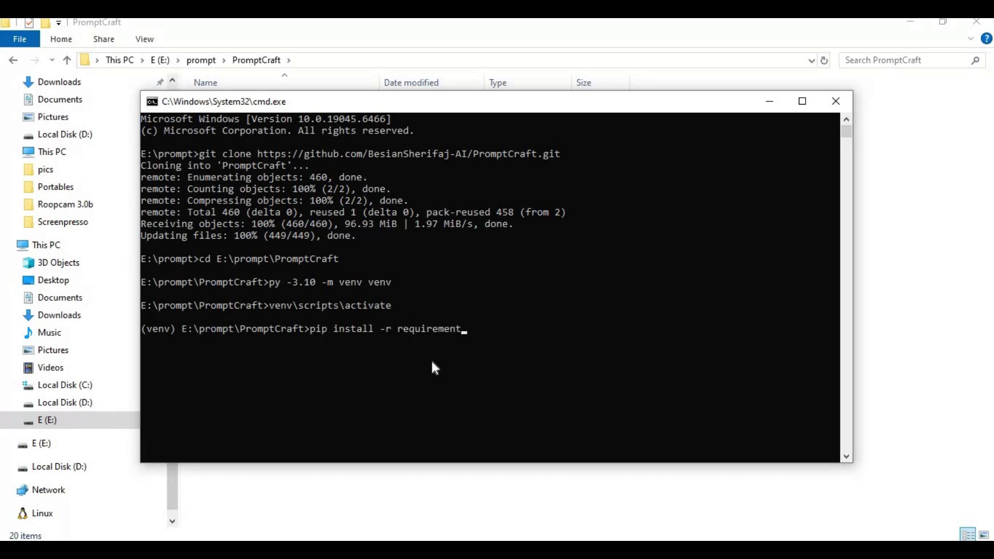
{"action": "type", "text": "s.txt"}
{"action": "key", "text": "Return"}
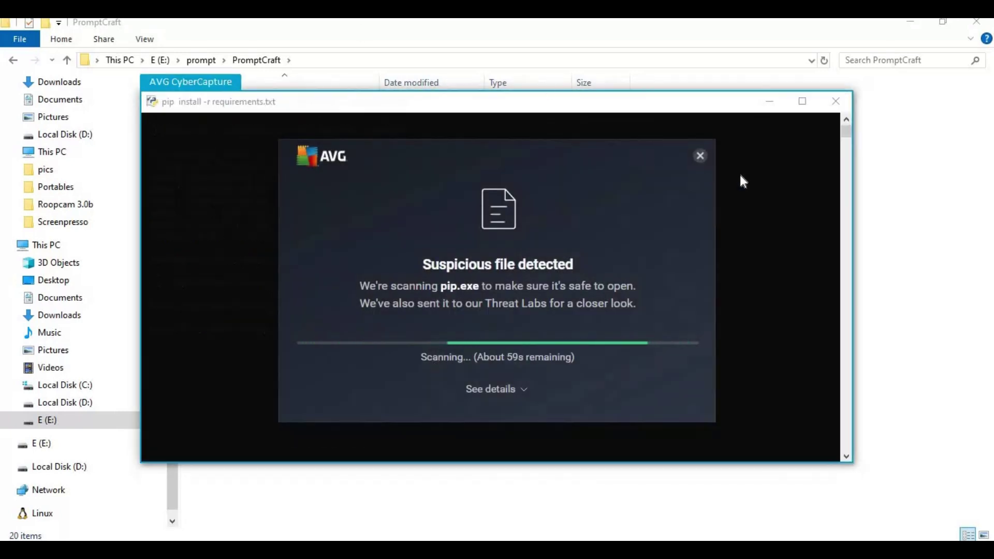
{"action": "left_click", "coordinate": [701, 155]}
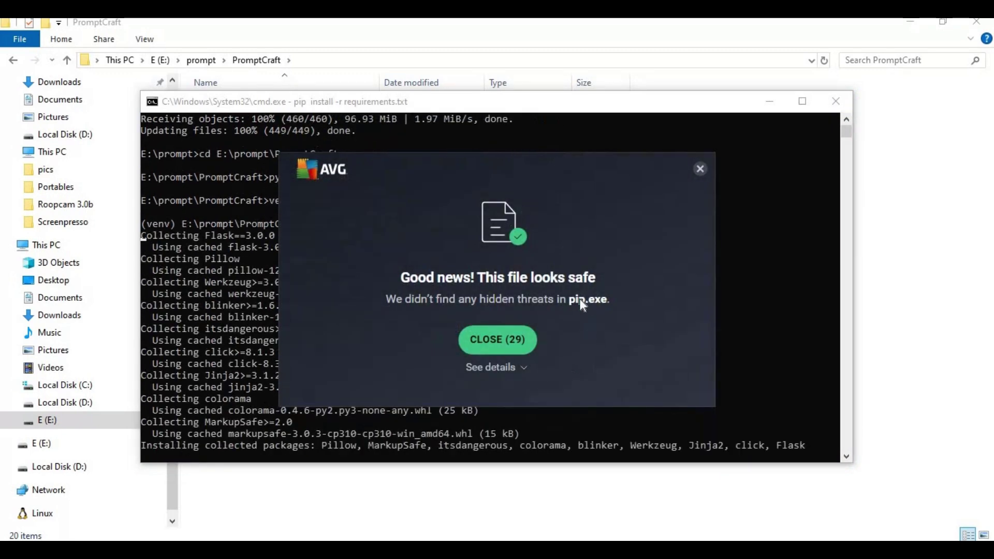
{"action": "left_click", "coordinate": [498, 339]}
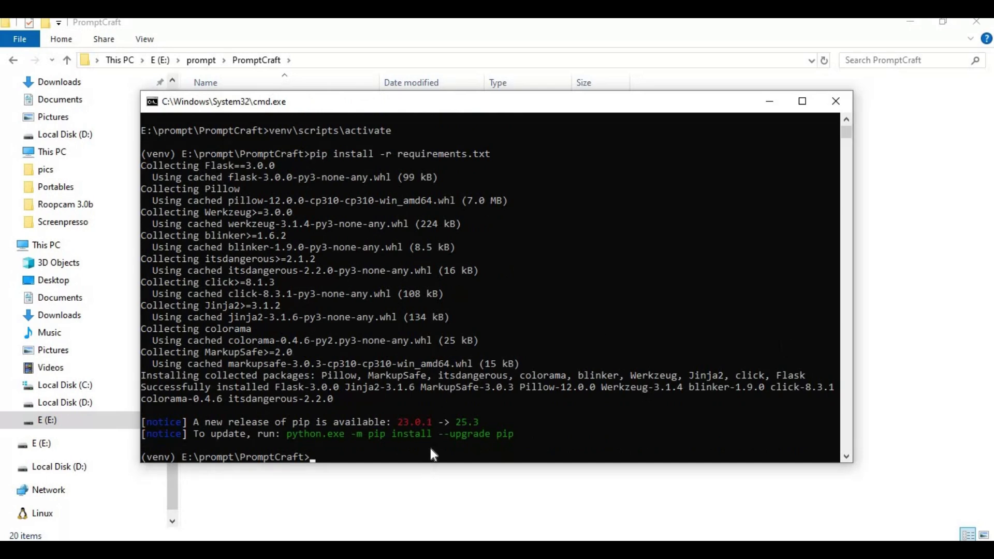
{"action": "type", "text": "python app.py"}
{"action": "key", "text": "Return"}
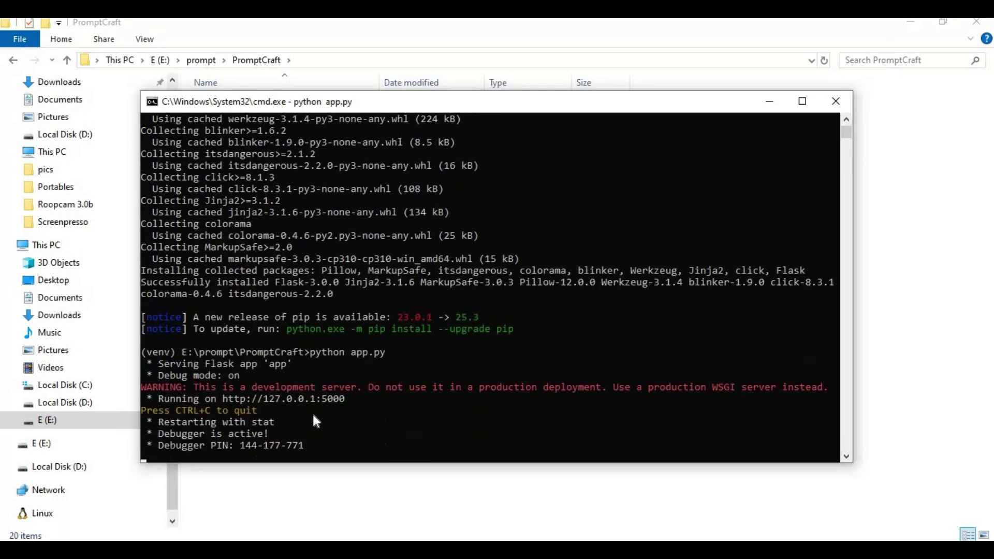
{"action": "left_click_drag", "start_coordinate": [345, 398], "coordinate": [223, 399]}
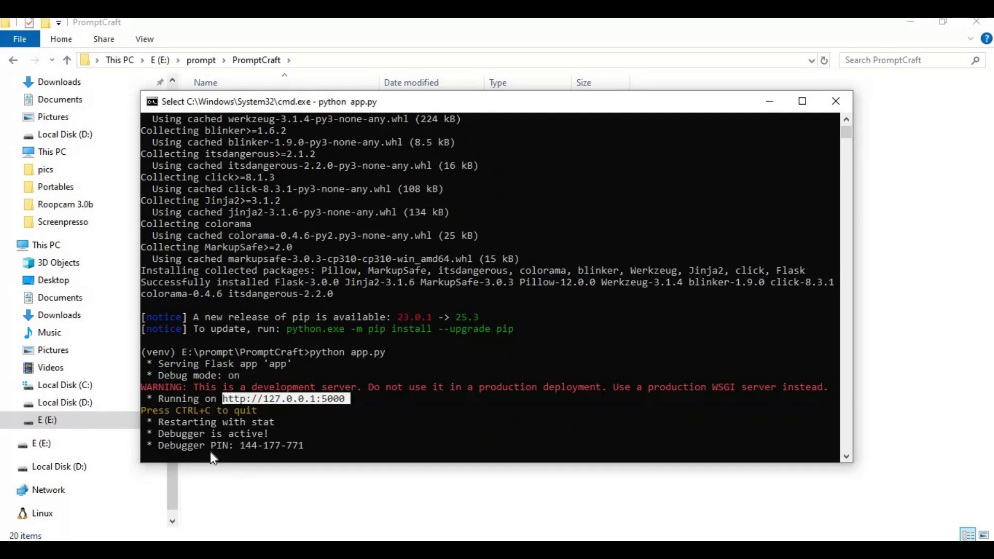
{"action": "key", "text": "ctrl+c"}
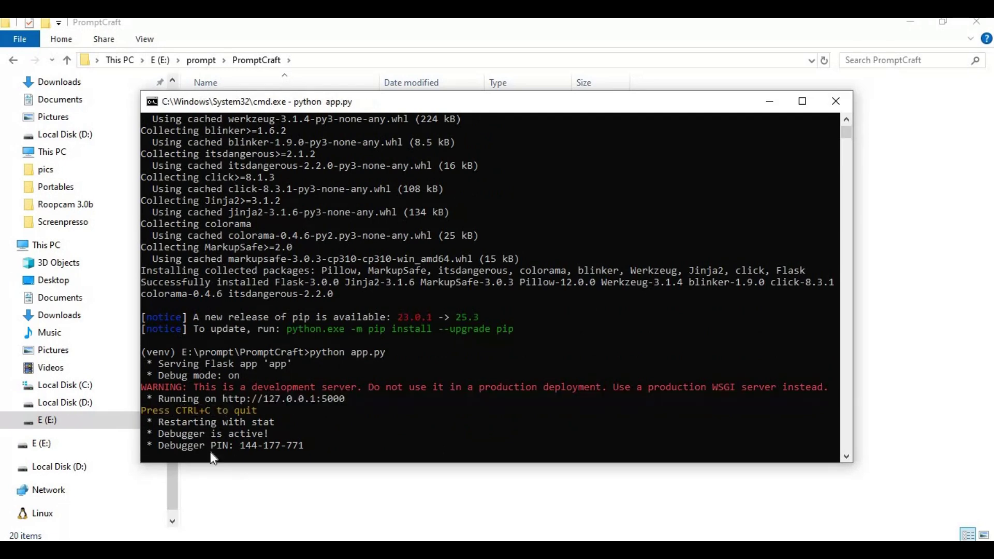
{"action": "key", "text": "alt+Tab"}
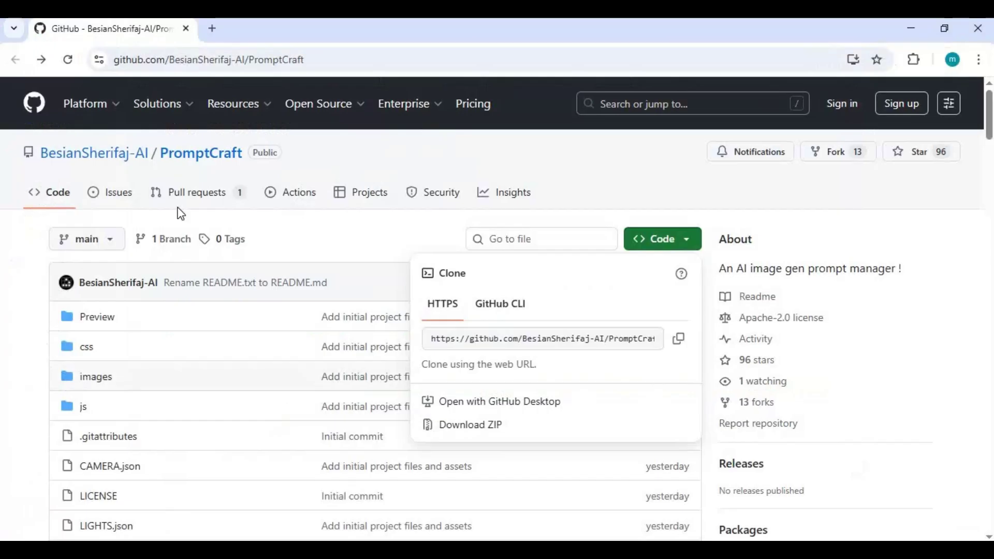
{"action": "key", "text": "ctrl+t"}
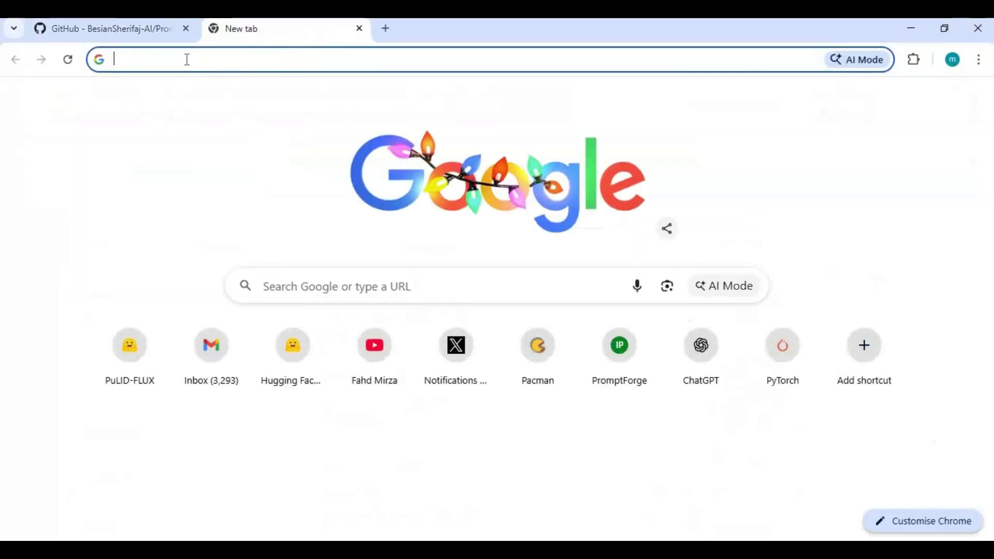
{"action": "right_click", "coordinate": [192, 60]}
{"action": "left_click", "coordinate": [276, 185]}
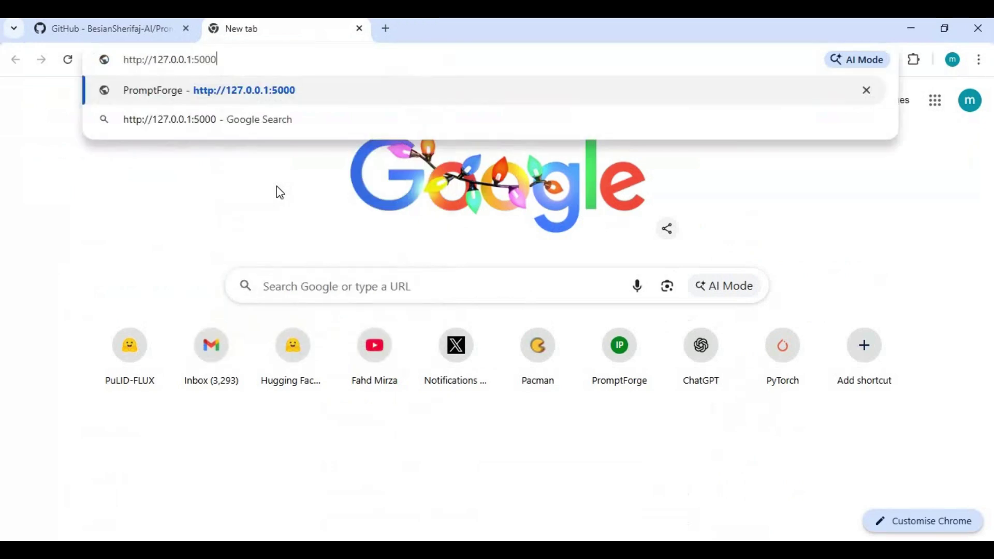
{"action": "key", "text": "Return"}
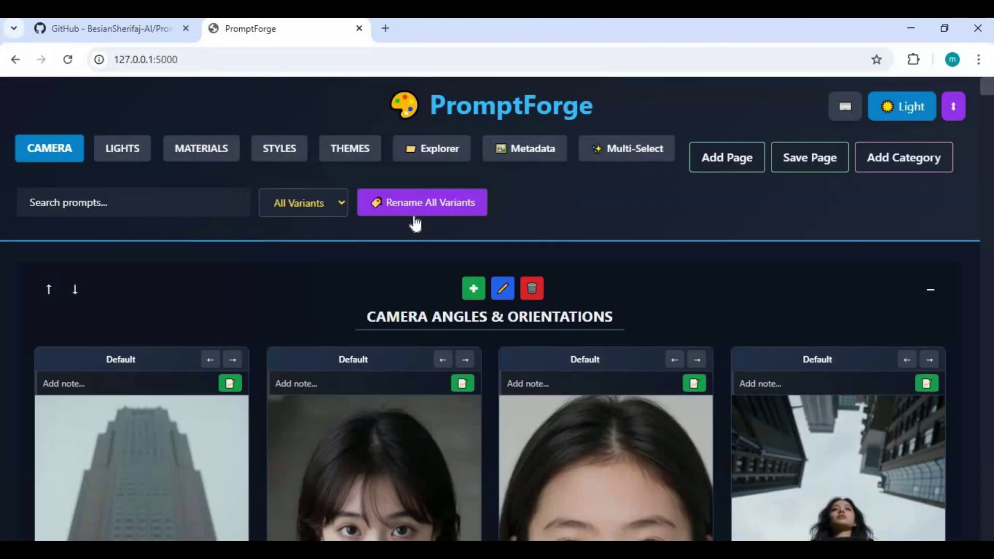
{"action": "scroll", "coordinate": [416, 222], "scroll_direction": "down", "scroll_amount": 5}
{"action": "scroll", "coordinate": [417, 221], "scroll_direction": "up", "scroll_amount": 2}
{"action": "scroll", "coordinate": [417, 221], "scroll_direction": "up", "scroll_amount": 3}
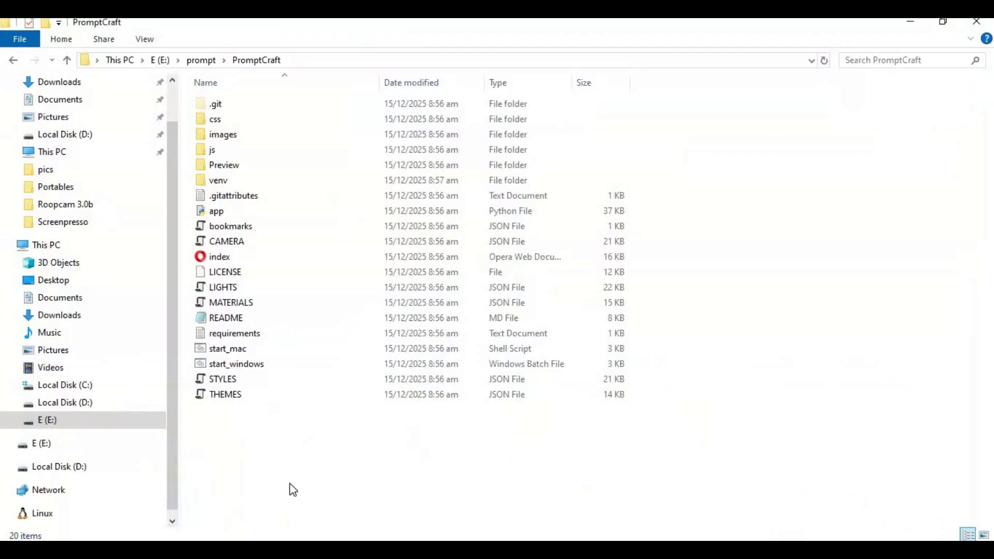
In File Explorer, create a new text document in the PromptCraft folder with its default name and open it.
{"action": "right_click", "coordinate": [289, 483]}
{"action": "mouse_move", "coordinate": [352, 455]}
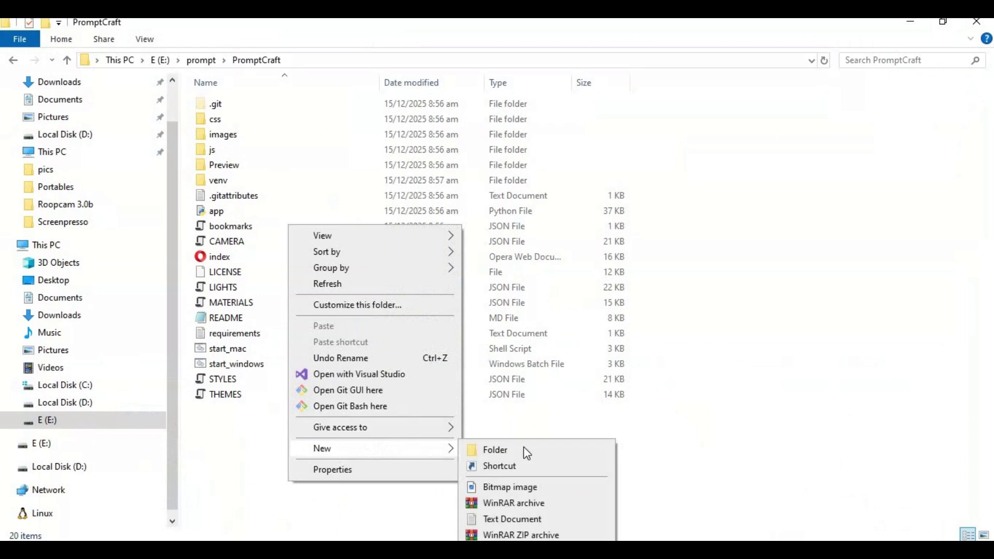
{"action": "left_click", "coordinate": [501, 518]}
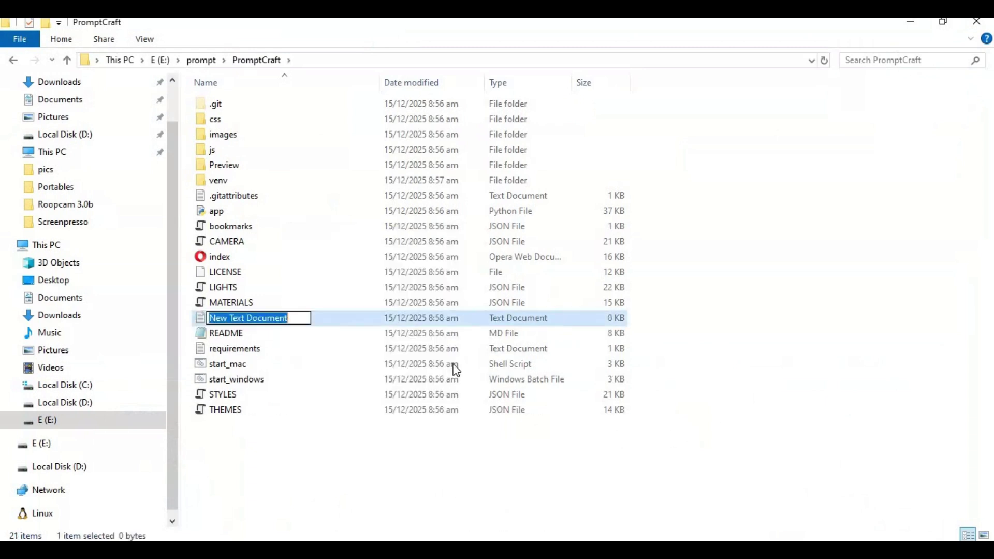
{"action": "key", "text": "Return"}
{"action": "double_click", "coordinate": [280, 318]}
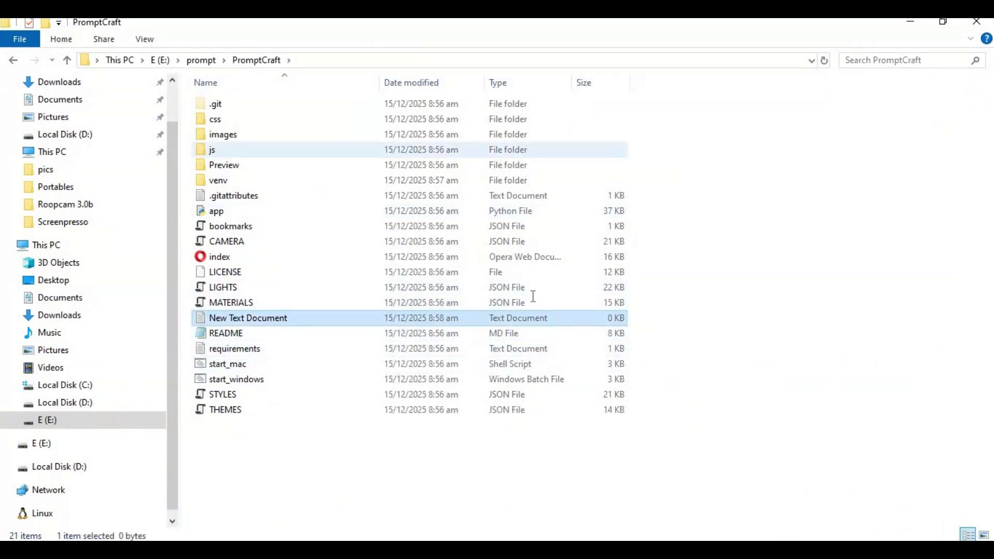
{"action": "type", "text": "@"}
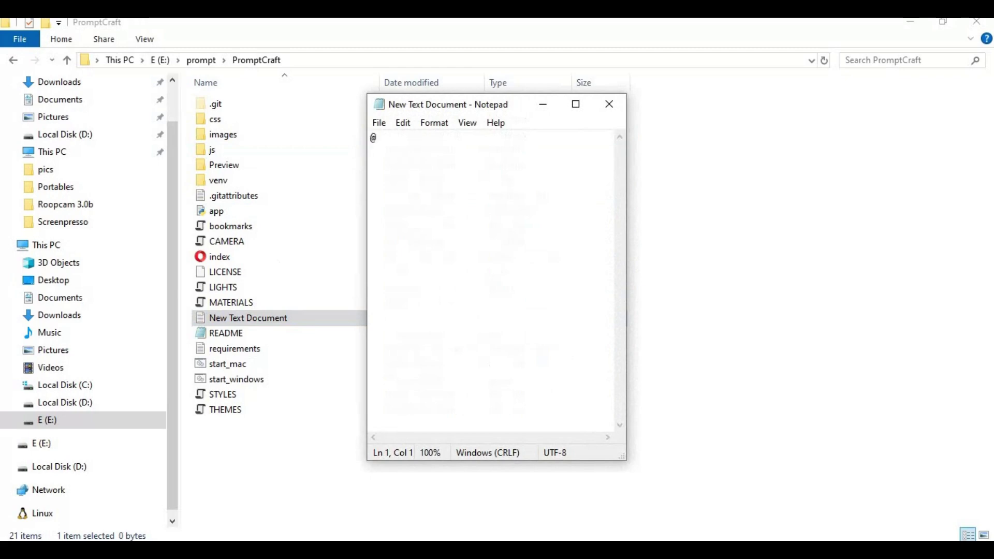
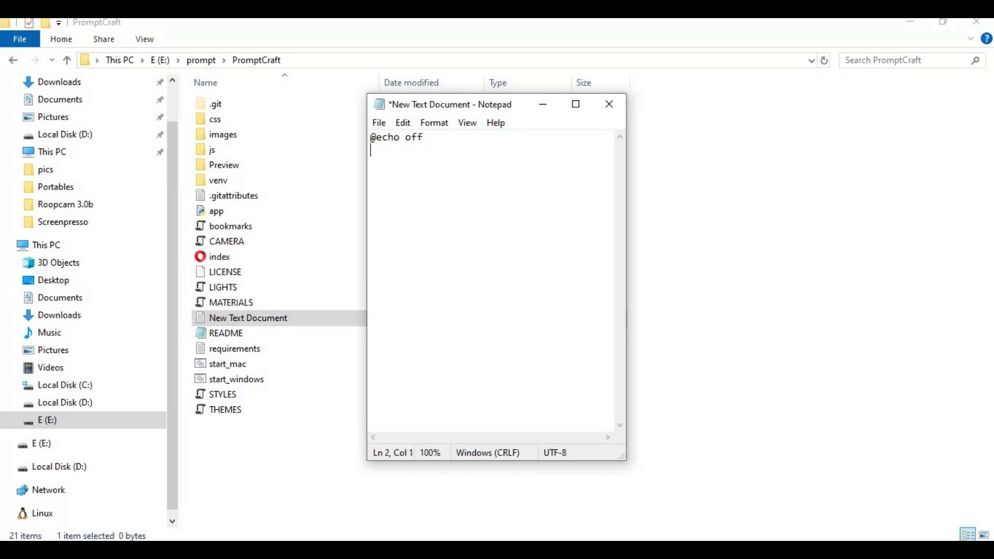
{"action": "type", "text": "ll venv\\scripts\\"}
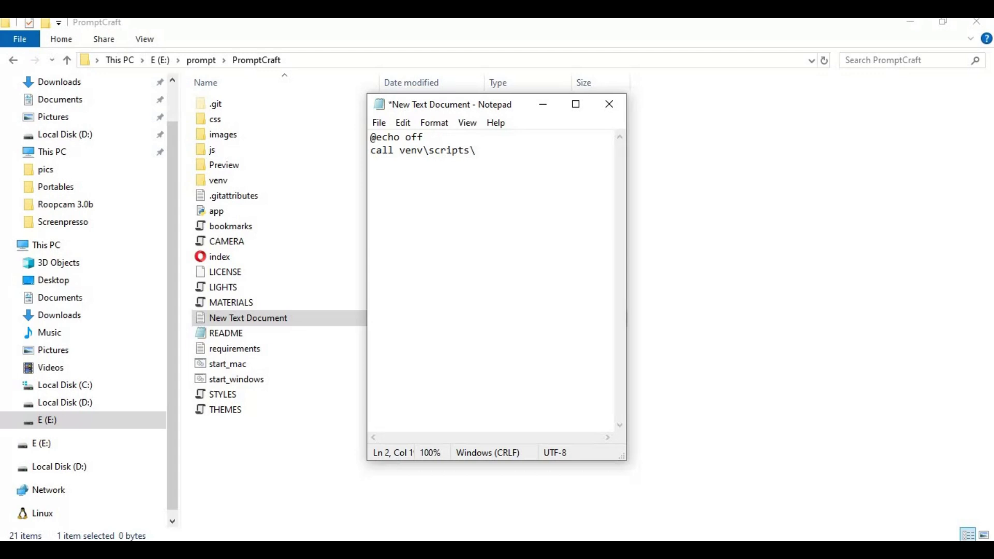
{"action": "type", "text": "activate p"}
{"action": "type", "text": "ython "}
{"action": "type", "text": "app.p"}
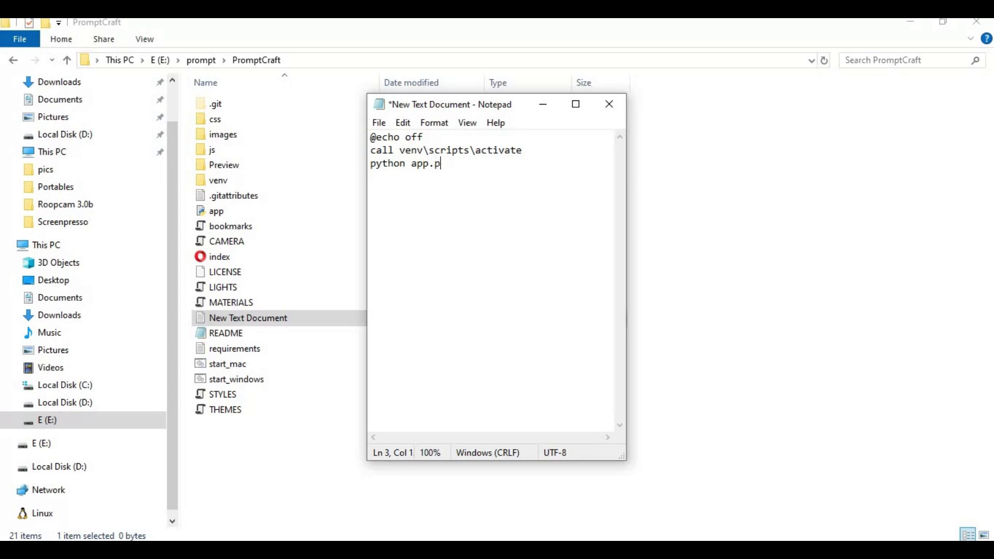
{"action": "type", "text": "y pause"}
Save the script as run.bat in the PromptCraft folder and close Notepad.
{"action": "left_click", "coordinate": [380, 123]}
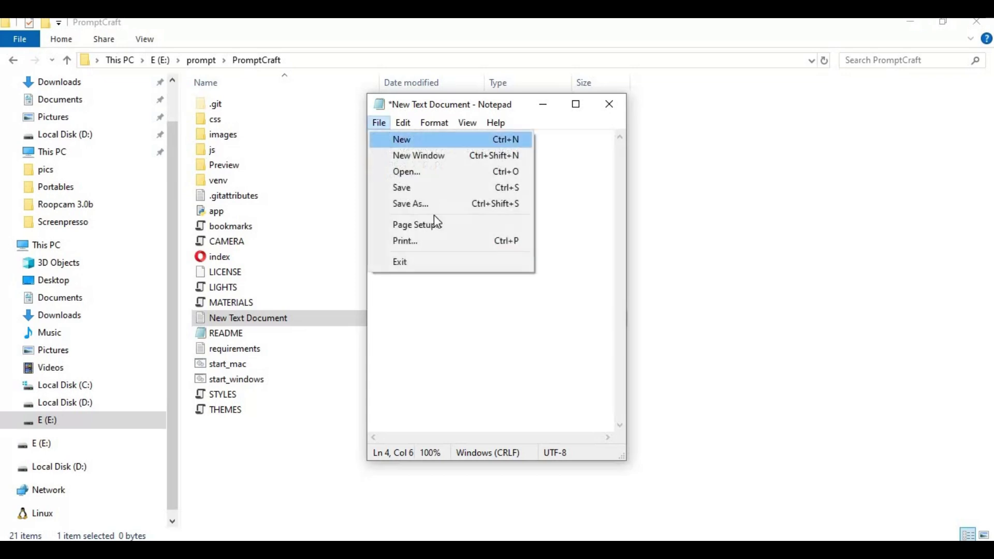
{"action": "left_click", "coordinate": [434, 206]}
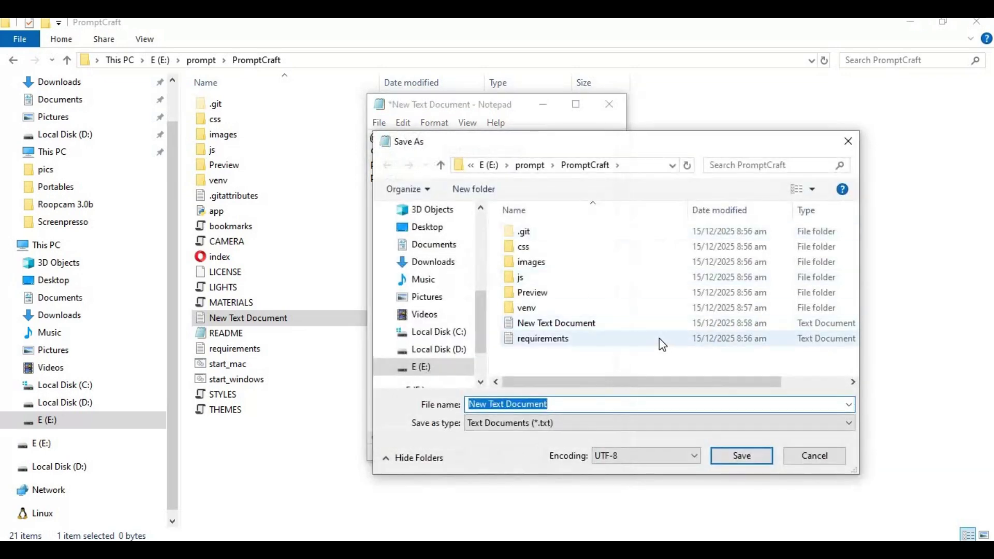
{"action": "type", "text": "run.ba"}
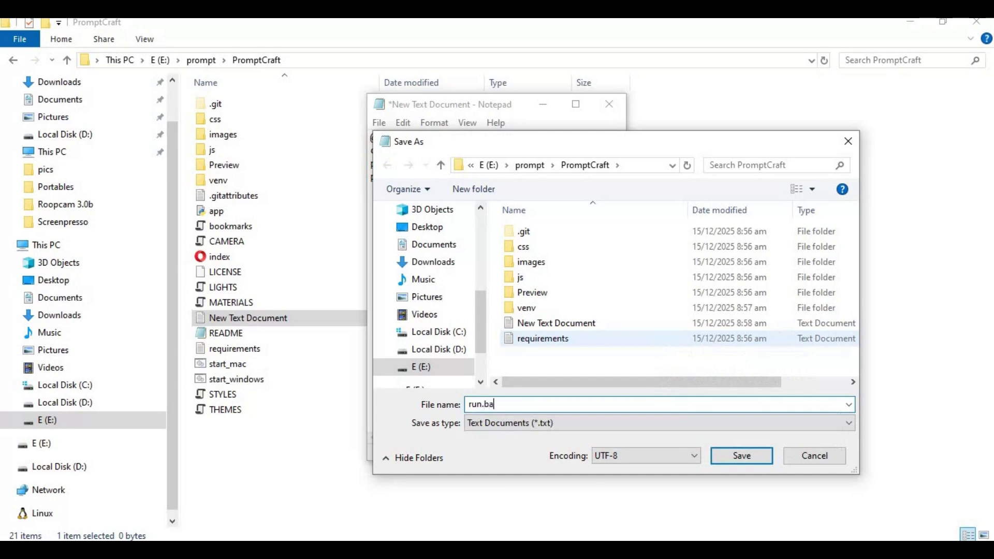
{"action": "type", "text": "t"}
{"action": "left_click", "coordinate": [741, 456]}
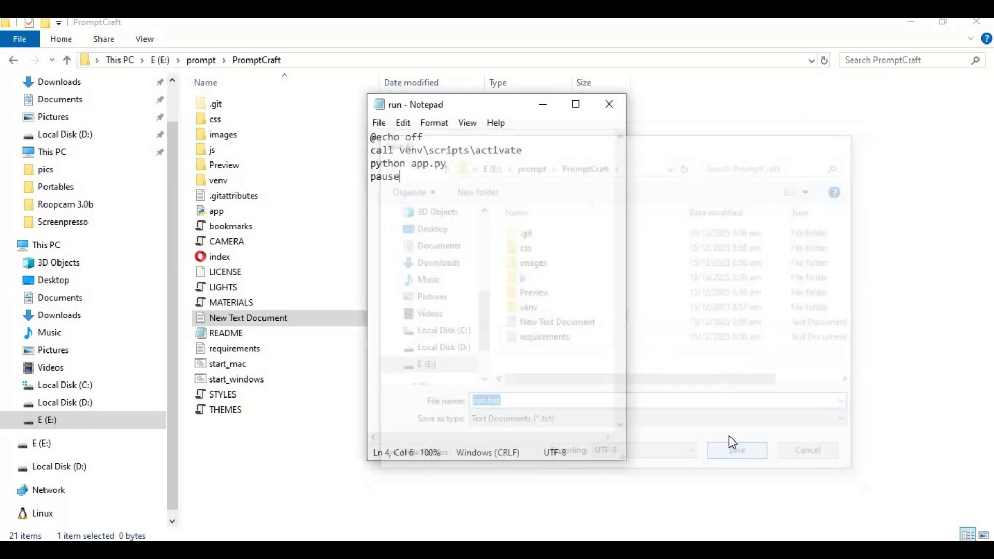
{"action": "left_click", "coordinate": [610, 104]}
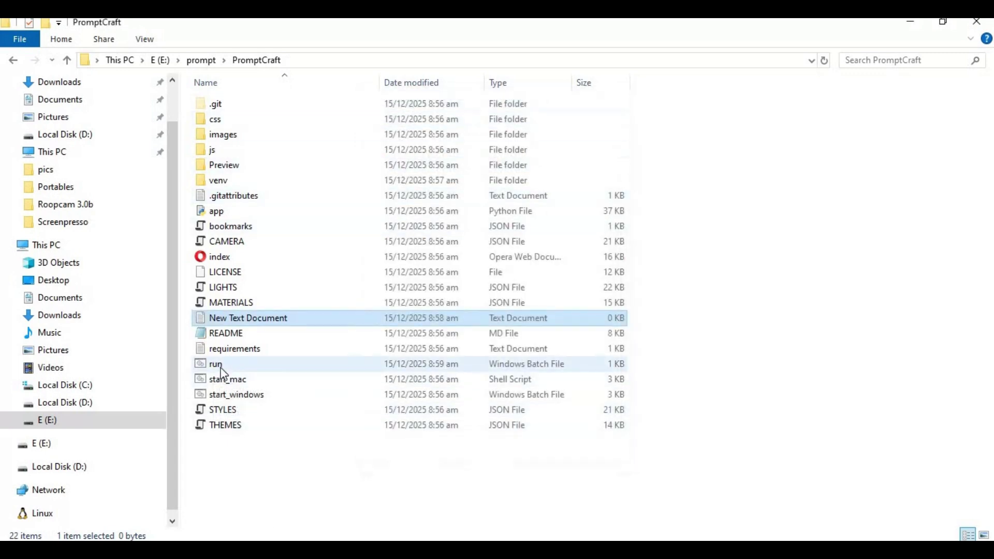
Launch run.bat from the PromptCraft folder and close the command prompt window.
{"action": "left_click", "coordinate": [269, 366]}
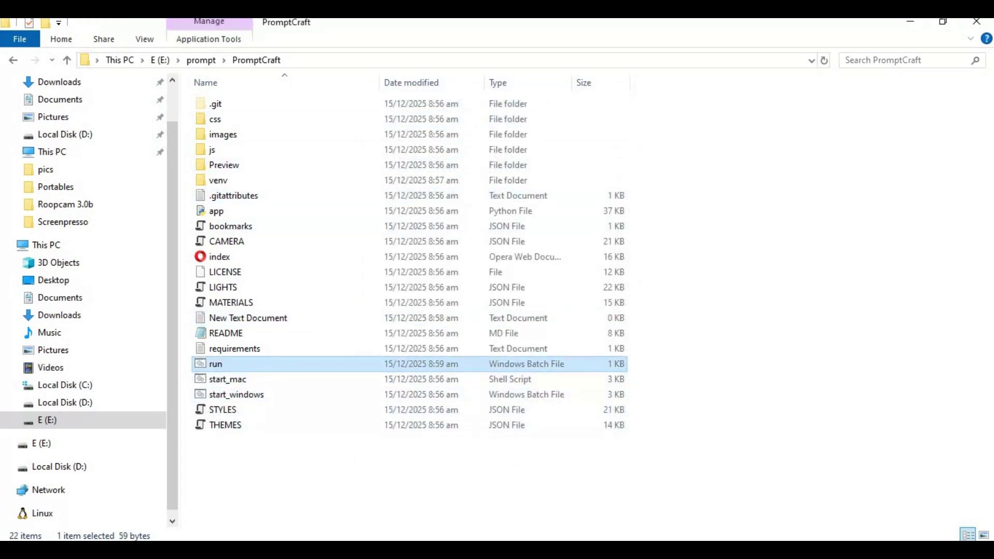
{"action": "key", "text": "Return"}
{"action": "left_click", "coordinate": [834, 100]}
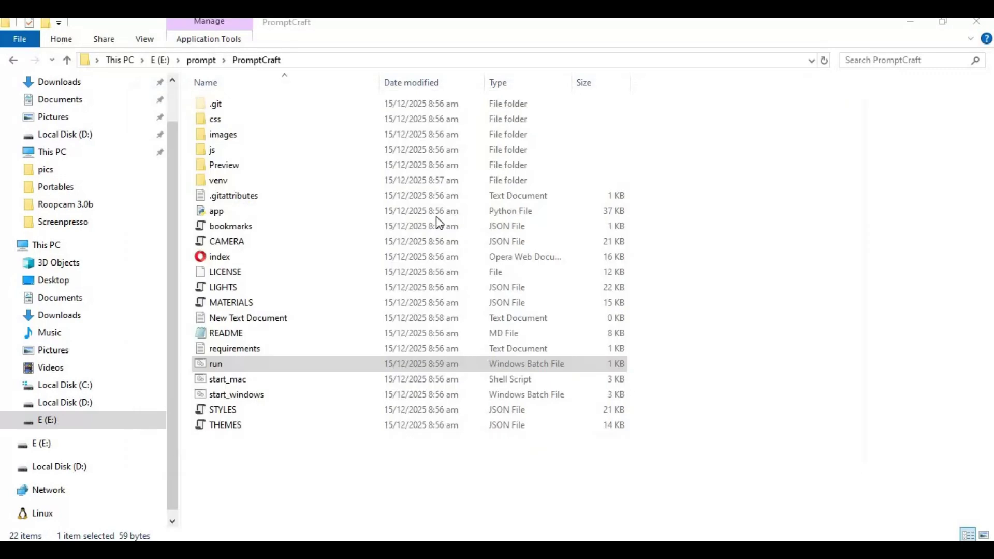
{"action": "key", "text": "Return"}
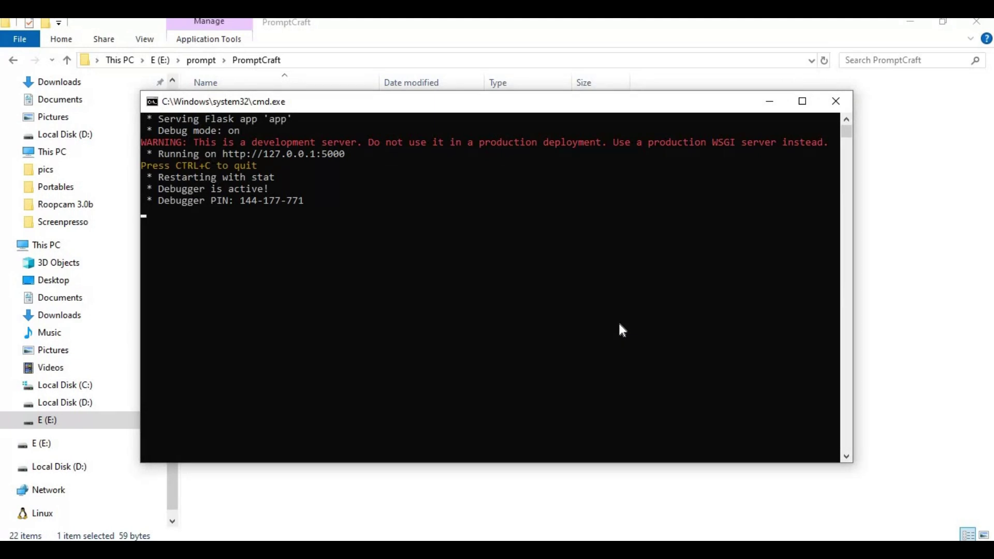
{"action": "left_click_drag", "start_coordinate": [349, 154], "coordinate": [227, 158]}
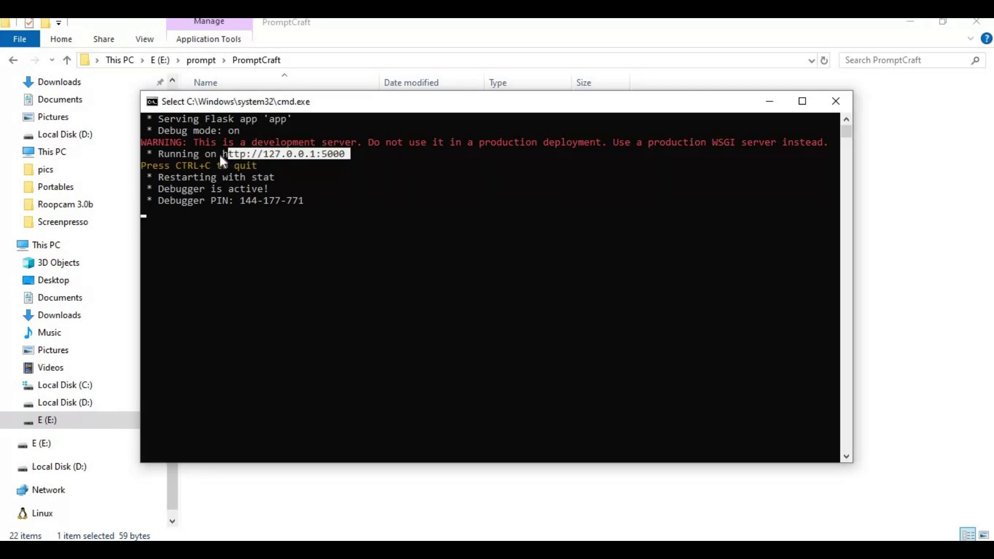
{"action": "key", "text": "ctrl+c"}
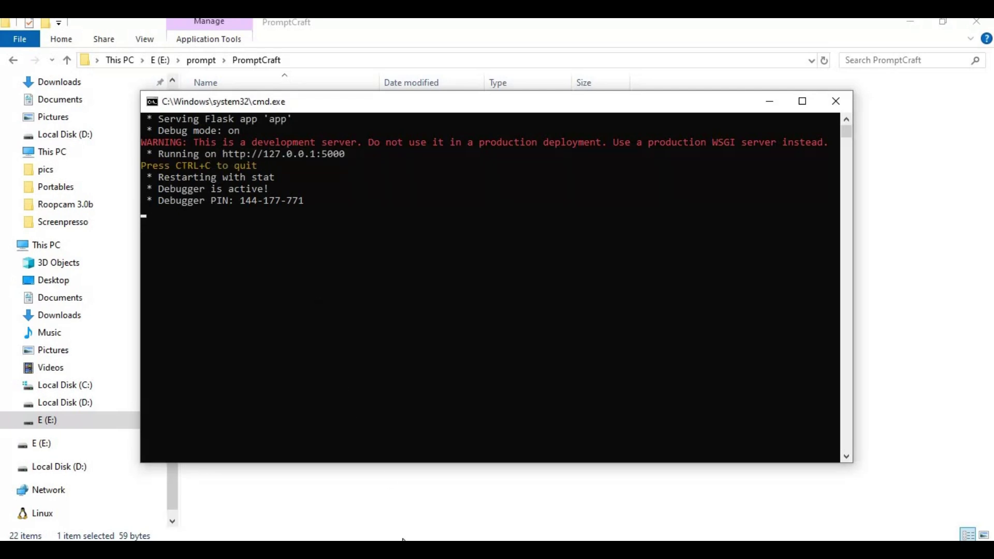
Switch to Chrome and load the PromptForge page at 127.0.0.1:5000.
{"action": "key", "text": "alt+Tab"}
{"action": "left_click", "coordinate": [195, 59]}
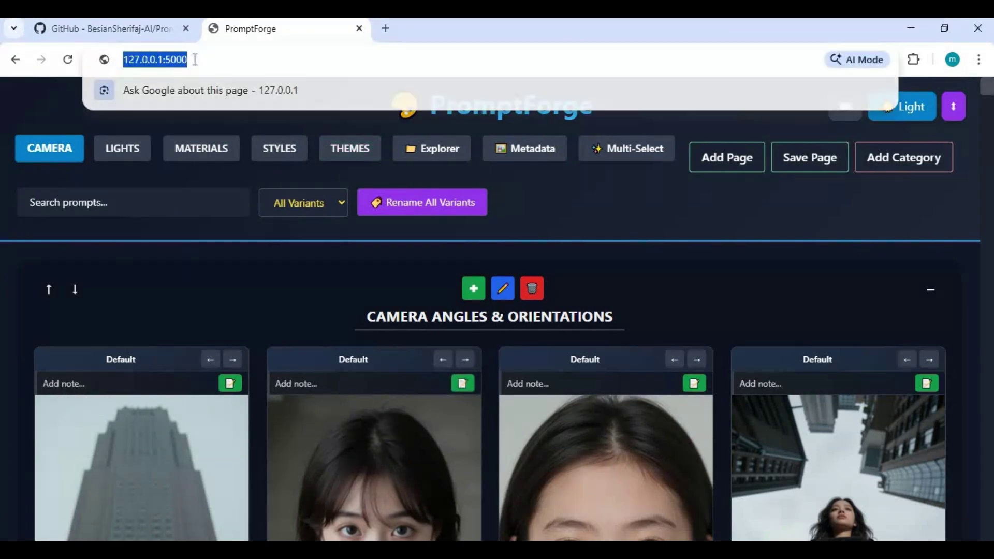
{"action": "key", "text": "Return"}
{"action": "scroll", "coordinate": [493, 257], "scroll_direction": "down", "scroll_amount": 3}
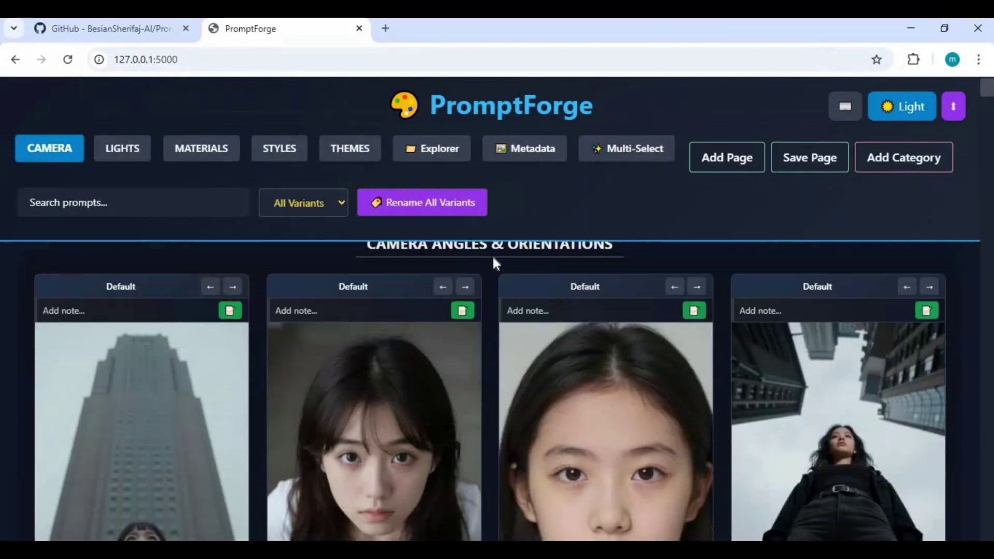
{"action": "scroll", "coordinate": [493, 257], "scroll_direction": "up", "scroll_amount": 3}
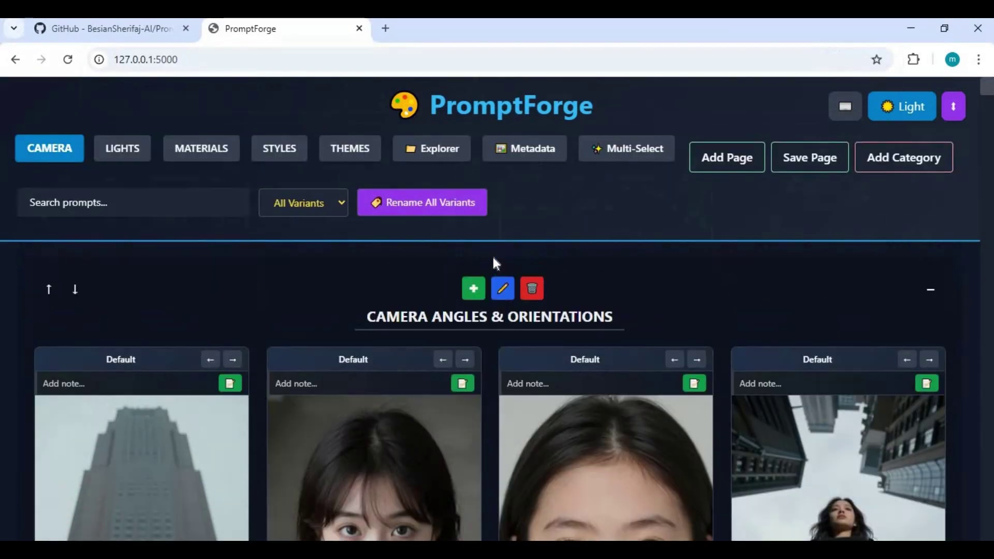
Find the WIDE SHOT card in PromptForge's CAMERA collection and copy its prompt.
{"action": "scroll", "coordinate": [552, 287], "scroll_direction": "down", "scroll_amount": 8}
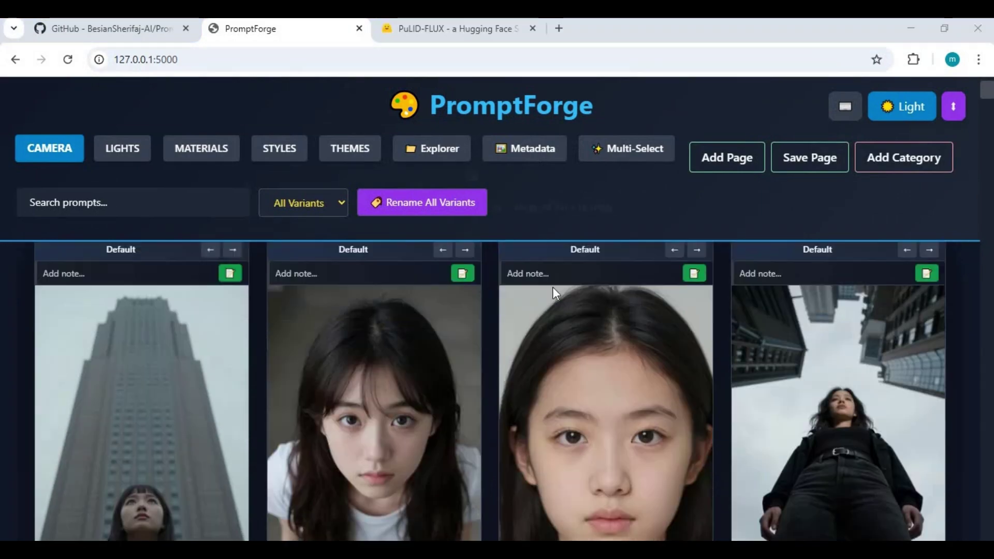
{"action": "scroll", "coordinate": [552, 287], "scroll_direction": "down", "scroll_amount": 9}
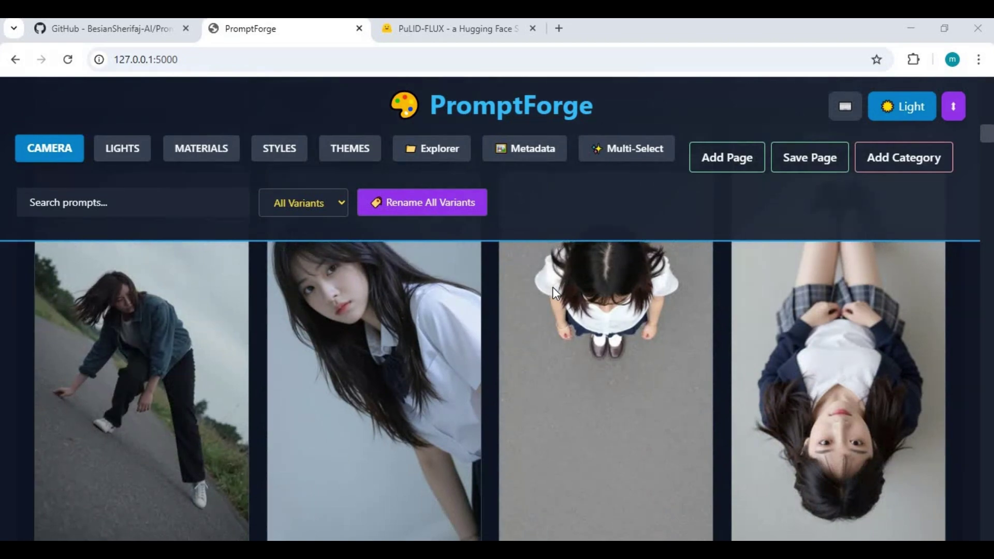
{"action": "scroll", "coordinate": [552, 287], "scroll_direction": "down", "scroll_amount": 7}
{"action": "scroll", "coordinate": [552, 287], "scroll_direction": "down", "scroll_amount": 7}
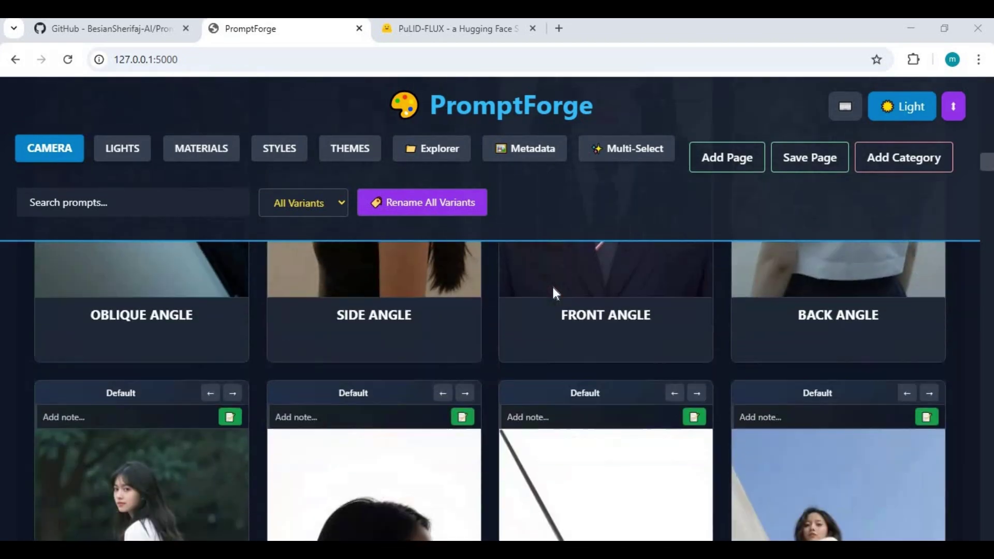
{"action": "scroll", "coordinate": [553, 290], "scroll_direction": "down", "scroll_amount": 7}
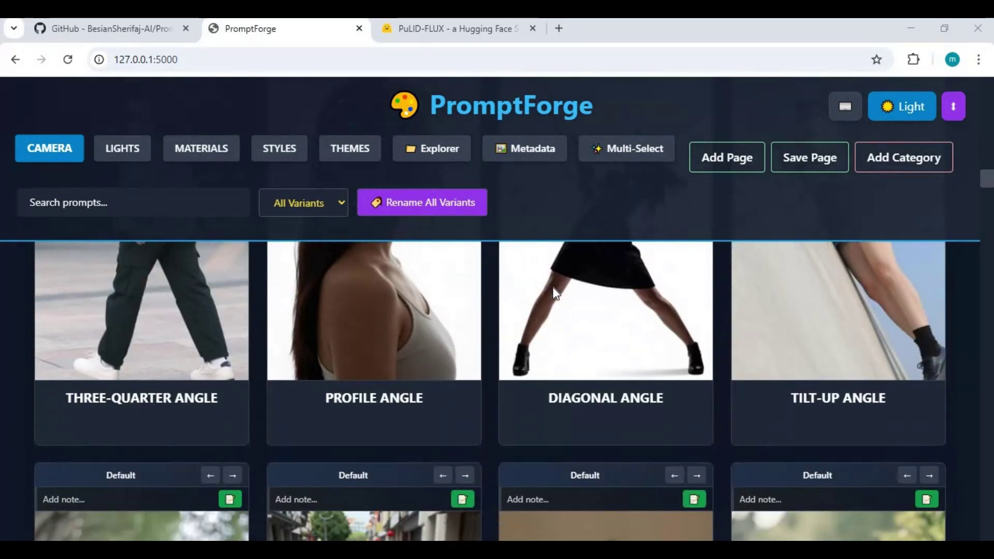
{"action": "scroll", "coordinate": [552, 287], "scroll_direction": "down", "scroll_amount": 5}
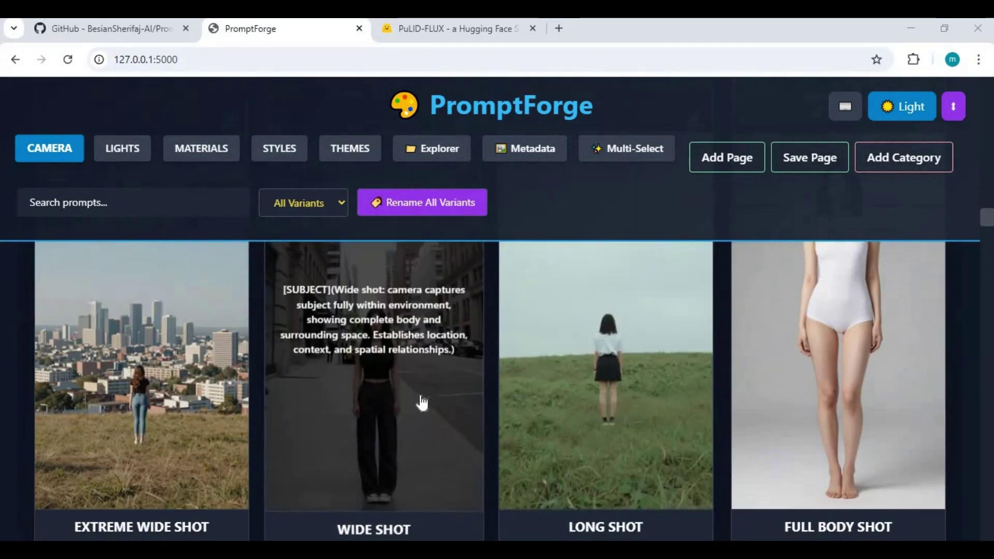
{"action": "left_click", "coordinate": [423, 403]}
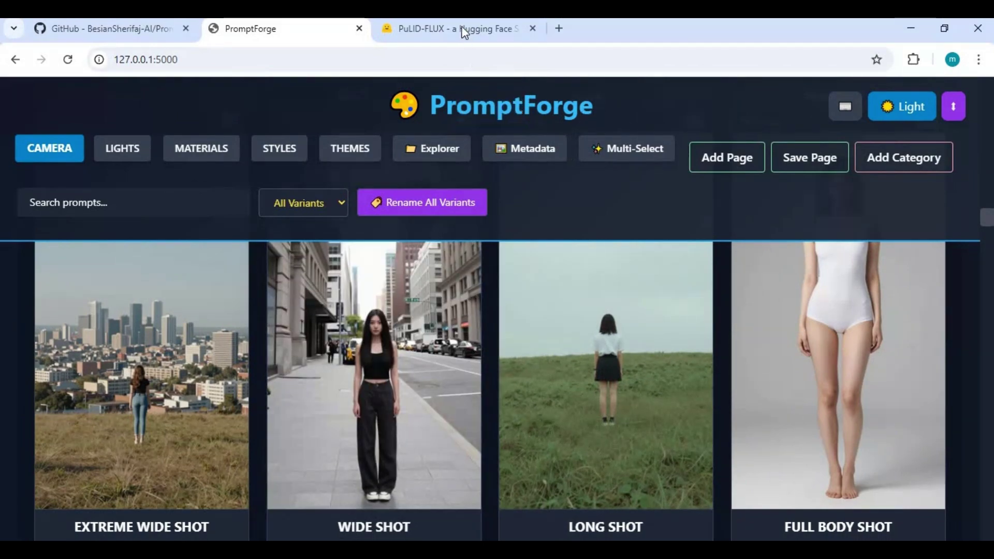
In the PuLID-FLUX space, replace the whole existing prompt with the copied WIDE SHOT prompt.
{"action": "left_click", "coordinate": [463, 29]}
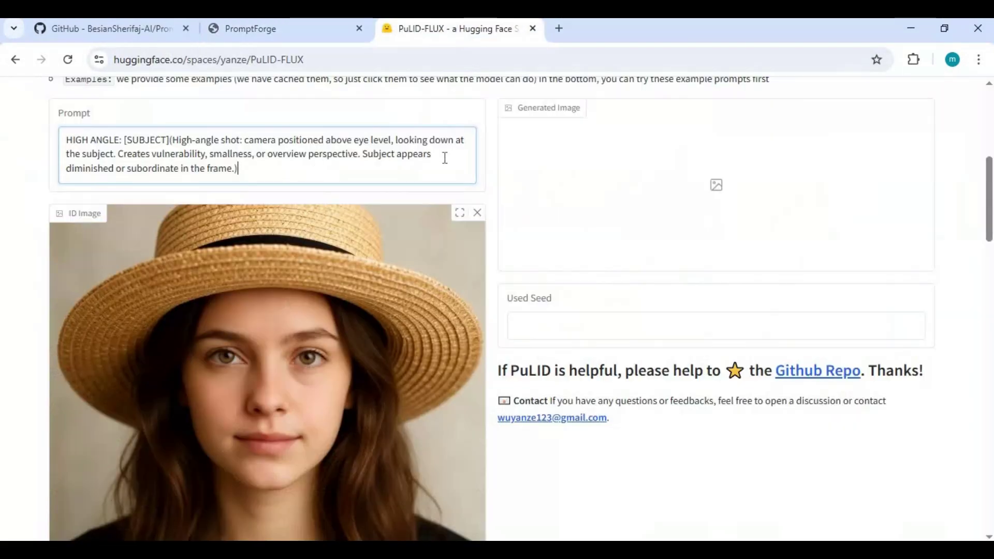
{"action": "left_click_drag", "start_coordinate": [239, 169], "coordinate": [180, 169]}
{"action": "key", "text": "ctrl+a"}
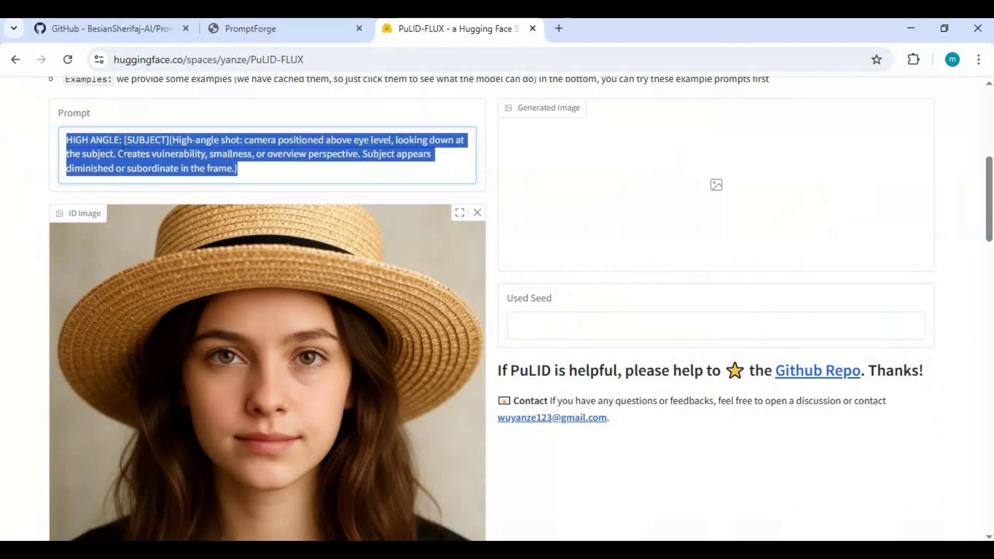
{"action": "right_click", "coordinate": [193, 177]}
{"action": "left_click", "coordinate": [176, 242]}
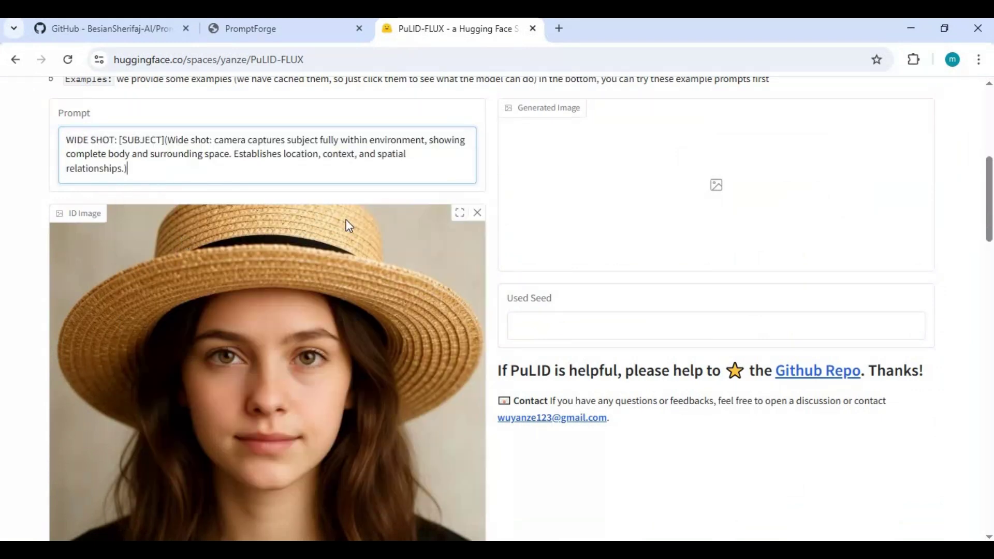
Generate an image in PuLID-FLUX from the WIDE SHOT prompt and ID image, and review the result.
{"action": "scroll", "coordinate": [348, 216], "scroll_direction": "down", "scroll_amount": 8}
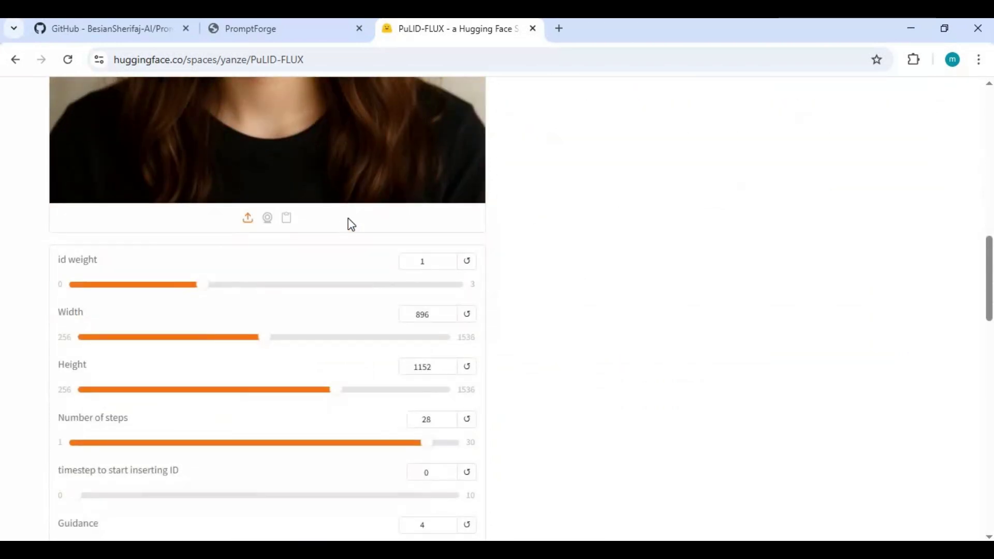
{"action": "scroll", "coordinate": [348, 220], "scroll_direction": "down", "scroll_amount": 10}
{"action": "left_click", "coordinate": [299, 197]}
{"action": "scroll", "coordinate": [579, 278], "scroll_direction": "up", "scroll_amount": 5}
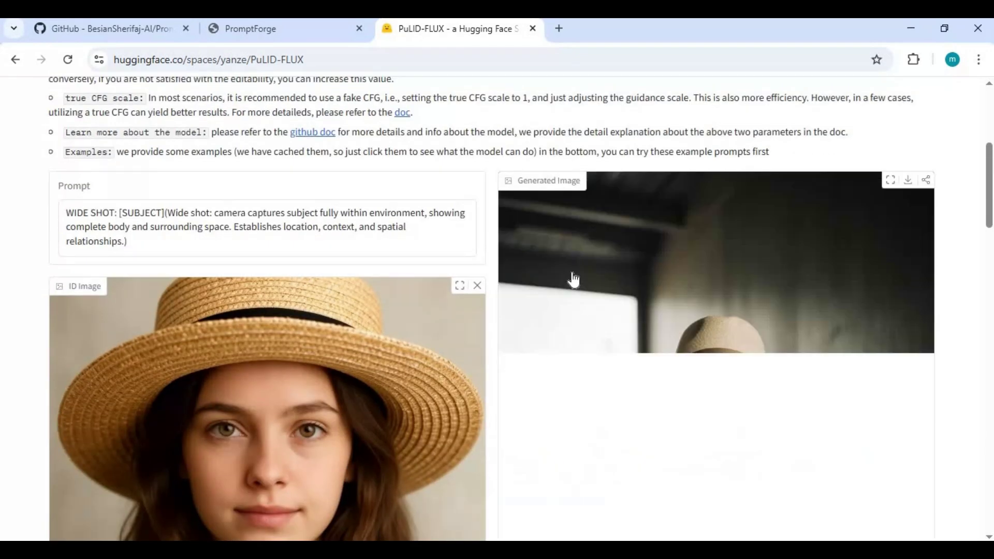
{"action": "scroll", "coordinate": [577, 280], "scroll_direction": "down", "scroll_amount": 5}
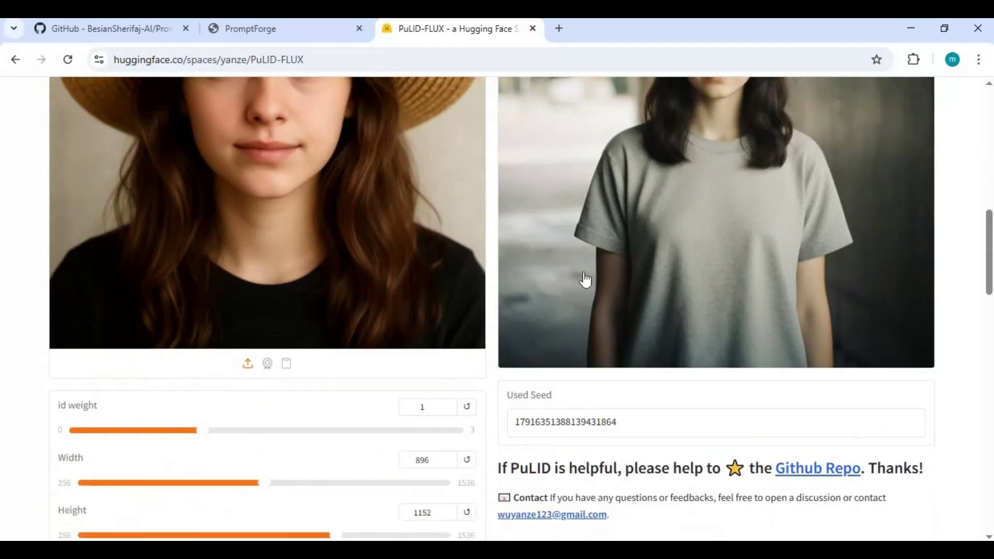
{"action": "scroll", "coordinate": [585, 280], "scroll_direction": "up", "scroll_amount": 4}
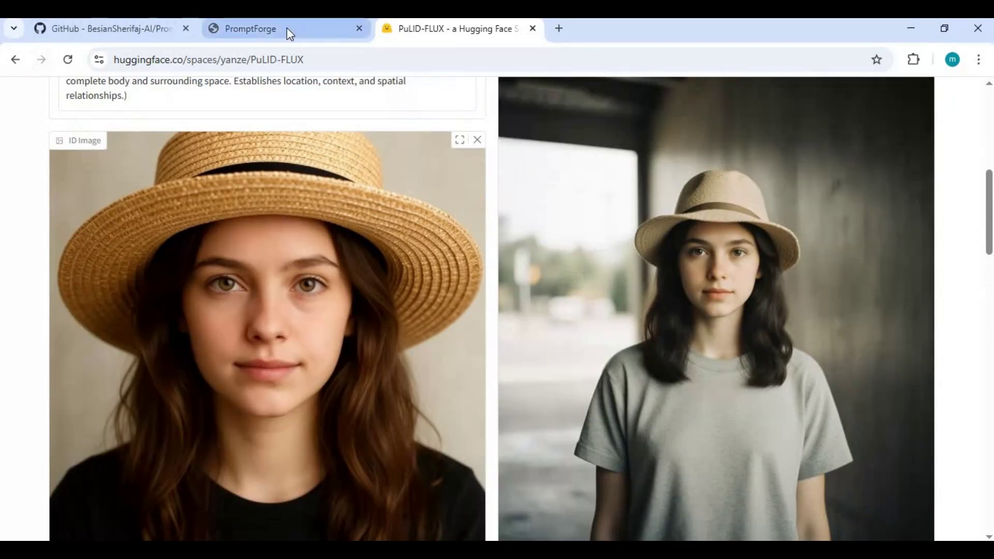
Return to PromptForge and copy the Spotlight-Style prompt from the LIGHTS collection.
{"action": "left_click", "coordinate": [259, 27]}
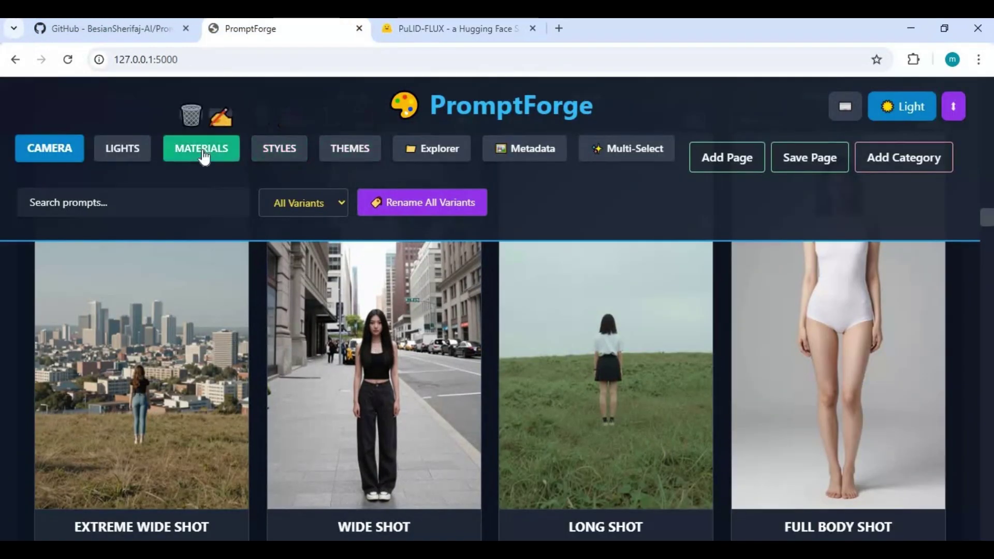
{"action": "left_click", "coordinate": [127, 154]}
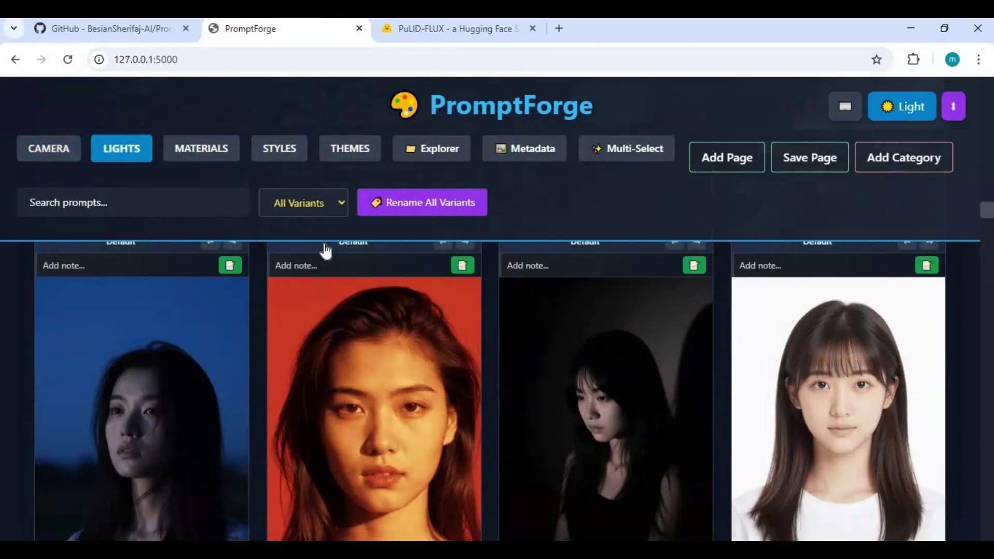
{"action": "scroll", "coordinate": [326, 251], "scroll_direction": "down", "scroll_amount": 8}
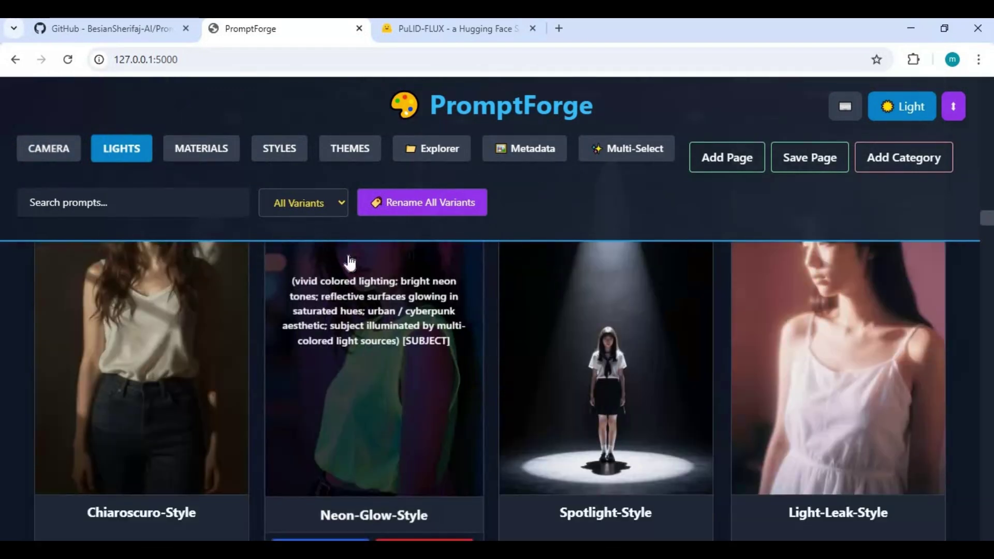
{"action": "scroll", "coordinate": [326, 256], "scroll_direction": "down", "scroll_amount": 3}
{"action": "left_click", "coordinate": [605, 310]}
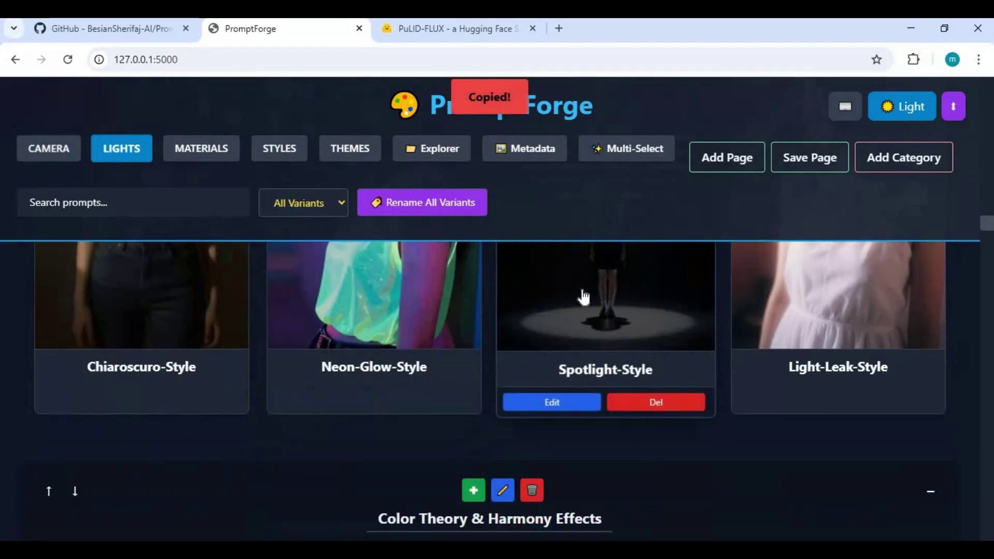
In PuLID-FLUX, append the copied Spotlight-Style prompt to the end of the WIDE SHOT prompt.
{"action": "left_click", "coordinate": [455, 29]}
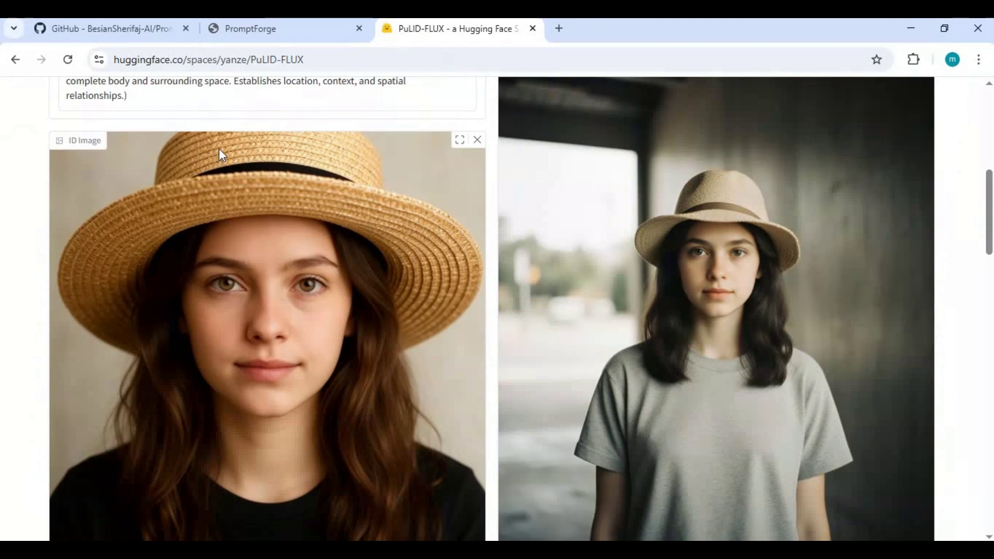
{"action": "scroll", "coordinate": [153, 169], "scroll_direction": "up", "scroll_amount": 1}
{"action": "left_click", "coordinate": [153, 169]}
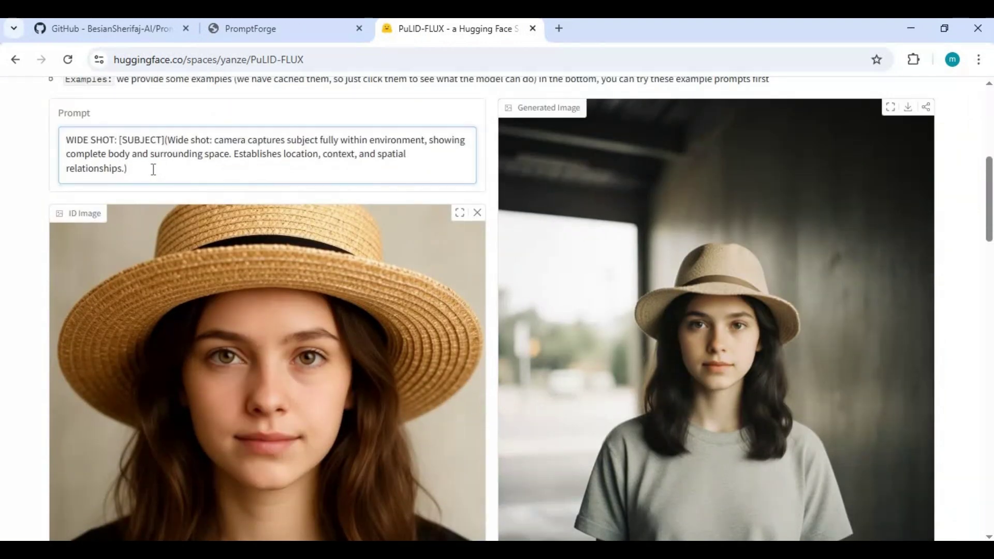
{"action": "key", "text": "ctrl+v"}
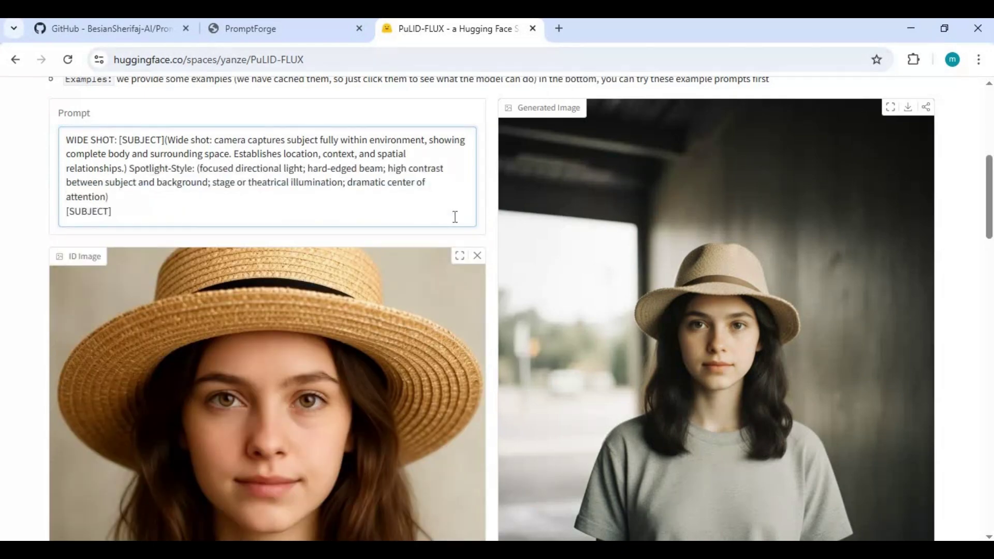
Generate an image in PuLID-FLUX from the combined WIDE SHOT and Spotlight-Style prompt, and review it.
{"action": "scroll", "coordinate": [426, 242], "scroll_direction": "down", "scroll_amount": 15}
{"action": "left_click", "coordinate": [316, 315]}
{"action": "scroll", "coordinate": [316, 297], "scroll_direction": "up", "scroll_amount": 14}
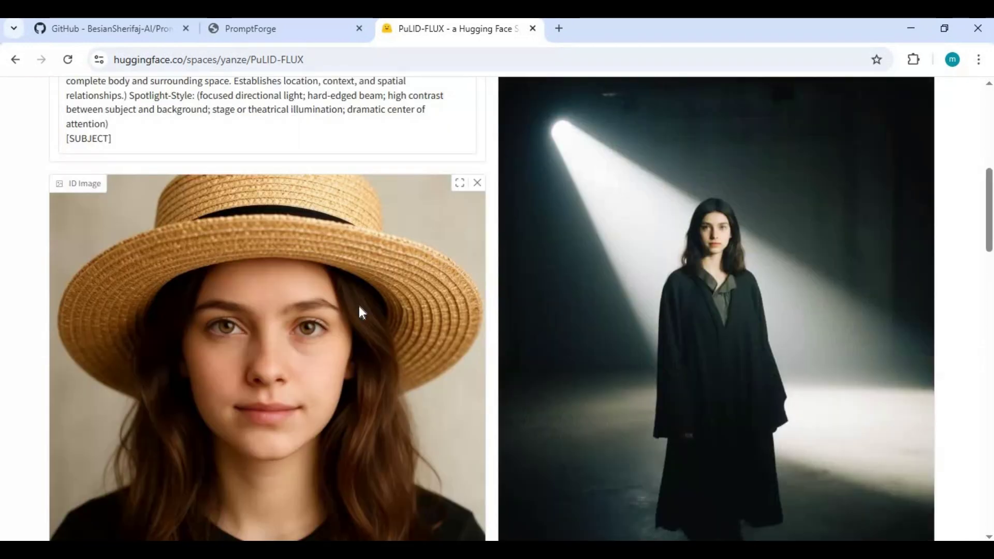
{"action": "scroll", "coordinate": [596, 313], "scroll_direction": "down", "scroll_amount": 2}
{"action": "scroll", "coordinate": [597, 313], "scroll_direction": "up", "scroll_amount": 1}
{"action": "scroll", "coordinate": [596, 313], "scroll_direction": "up", "scroll_amount": 1}
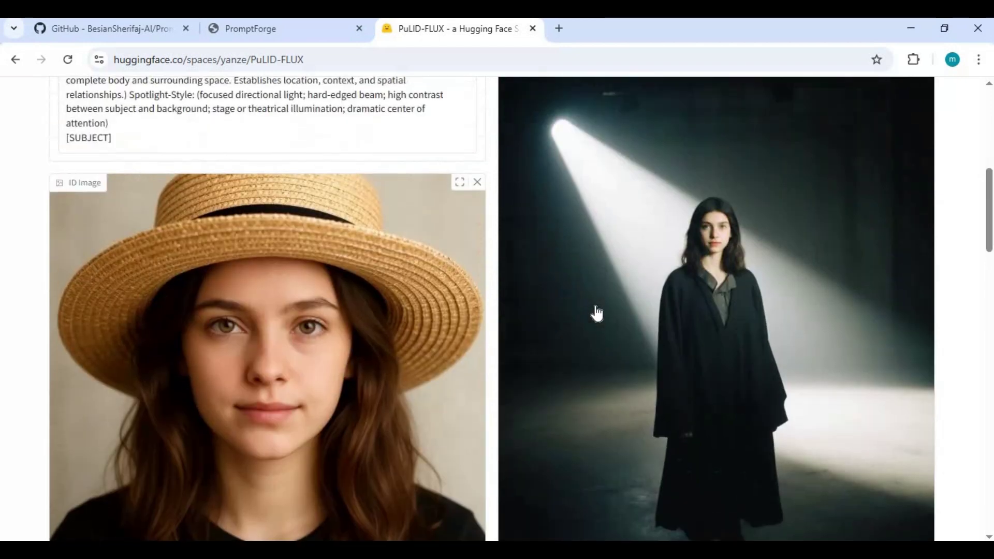
Return to PromptForge and copy the Amigurumi-doll prompt from the AESTHETIC GENRES section of the STYLES collection.
{"action": "left_click", "coordinate": [264, 30]}
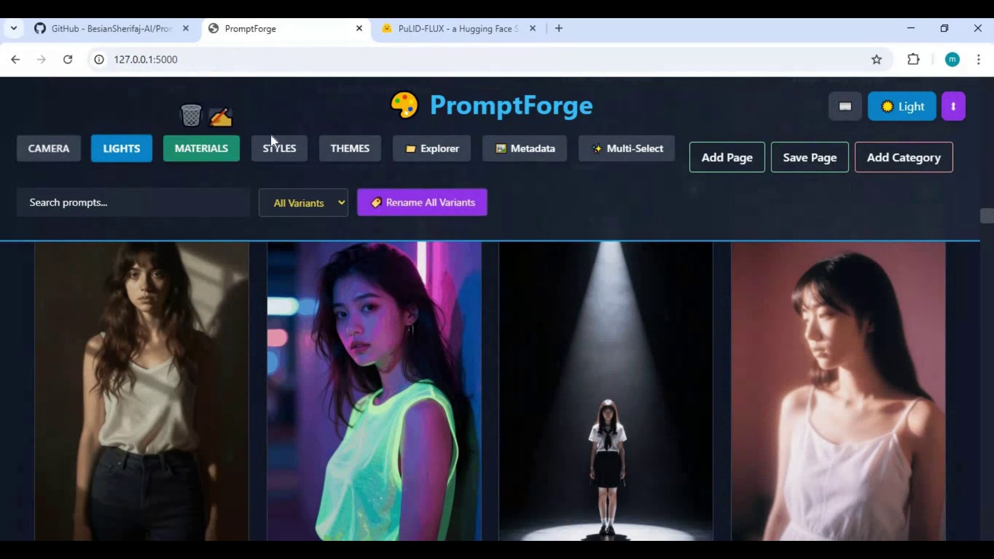
{"action": "left_click", "coordinate": [279, 154]}
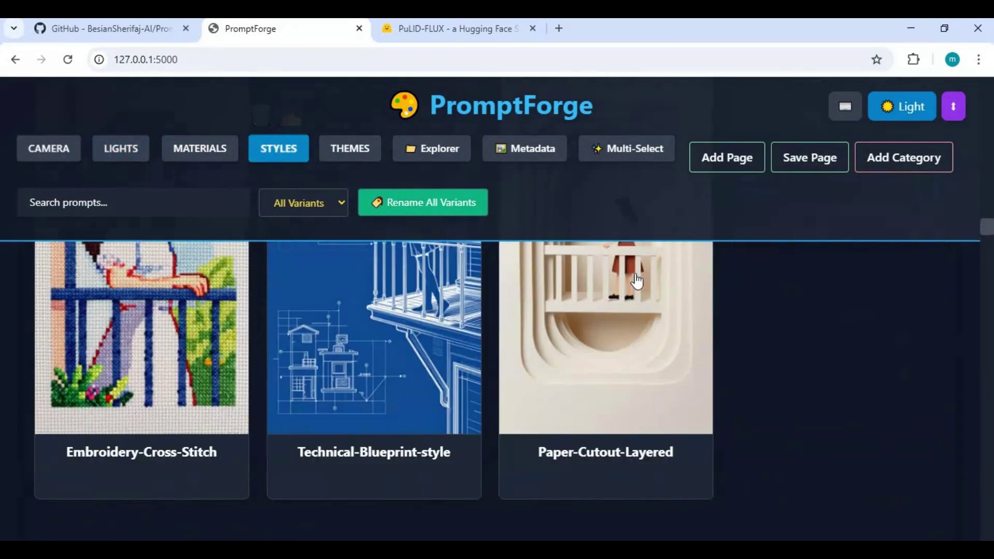
{"action": "scroll", "coordinate": [720, 323], "scroll_direction": "up", "scroll_amount": 4}
{"action": "scroll", "coordinate": [723, 326], "scroll_direction": "up", "scroll_amount": 6}
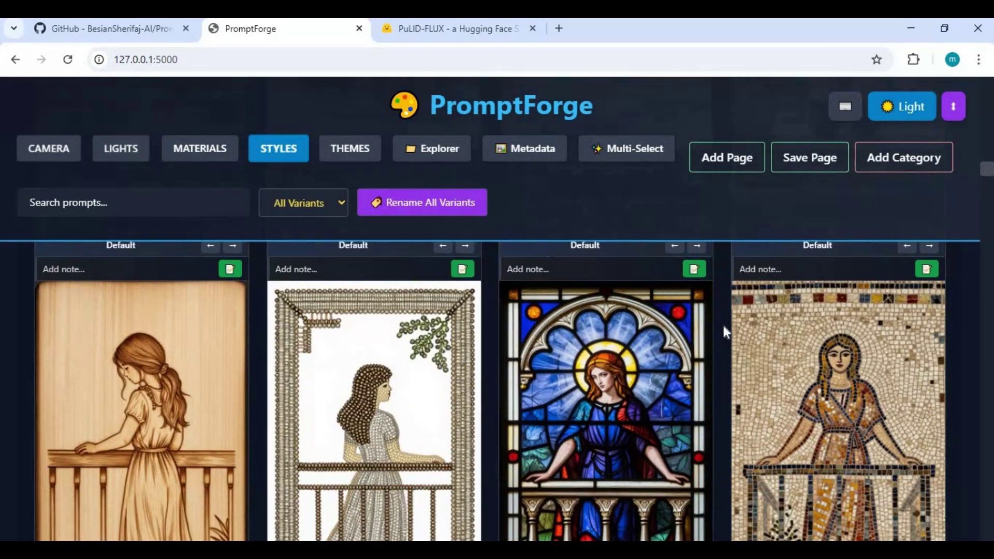
{"action": "scroll", "coordinate": [723, 325], "scroll_direction": "up", "scroll_amount": 12}
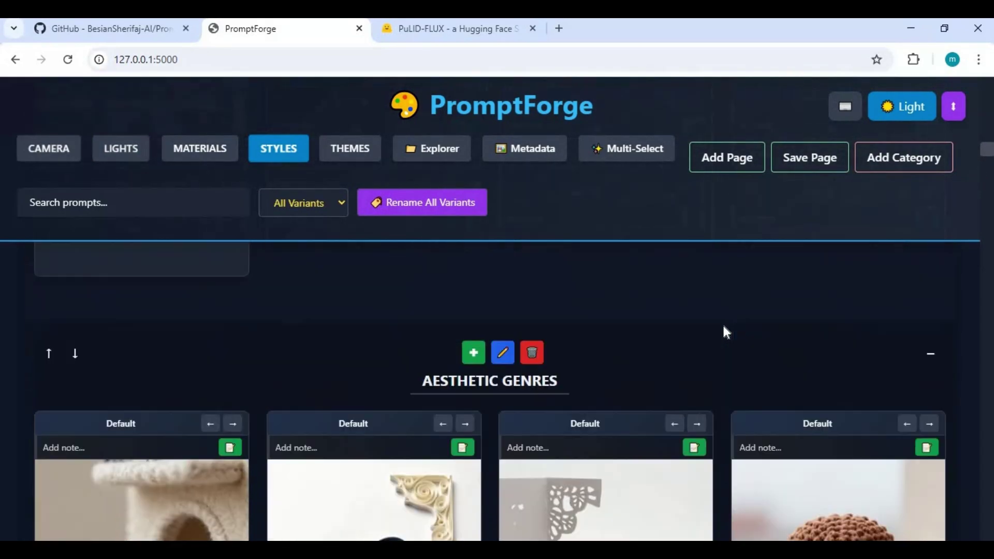
{"action": "scroll", "coordinate": [725, 332], "scroll_direction": "down", "scroll_amount": 5}
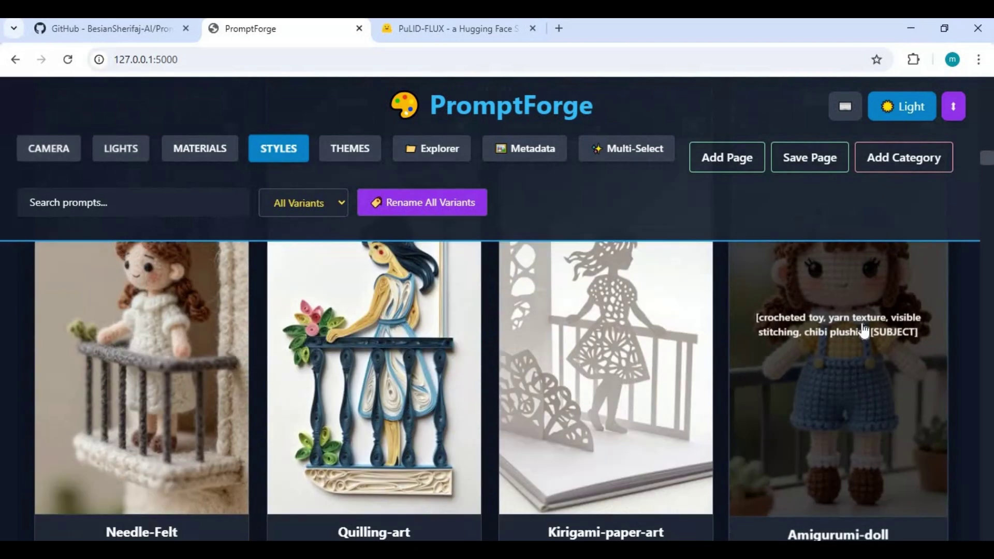
{"action": "left_click", "coordinate": [858, 396]}
In PuLID-FLUX, append the copied Amigurumi-doll prompt to the end of the combined WIDE SHOT and Spotlight-Style prompt.
{"action": "left_click", "coordinate": [435, 29]}
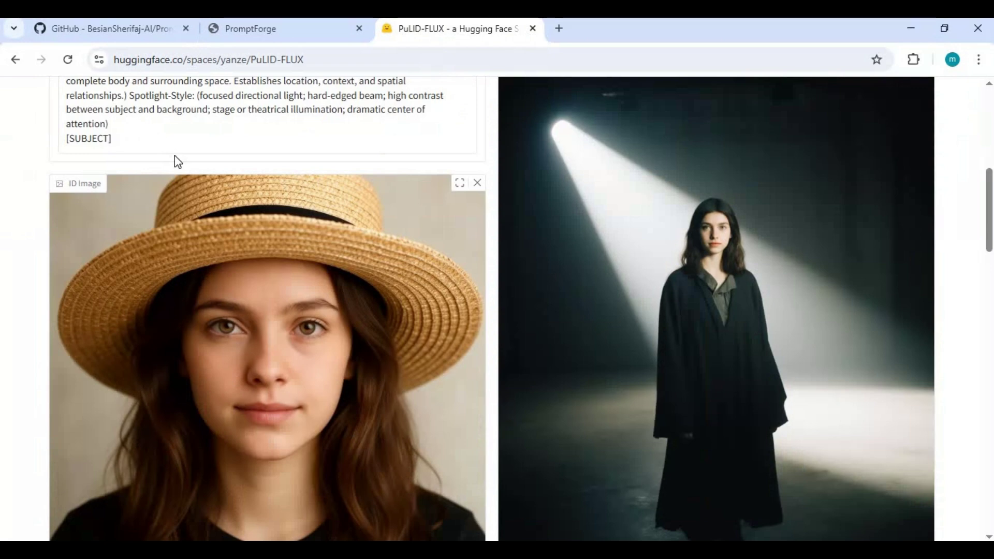
{"action": "scroll", "coordinate": [158, 296], "scroll_direction": "up", "scroll_amount": 3}
{"action": "left_click", "coordinate": [155, 292]}
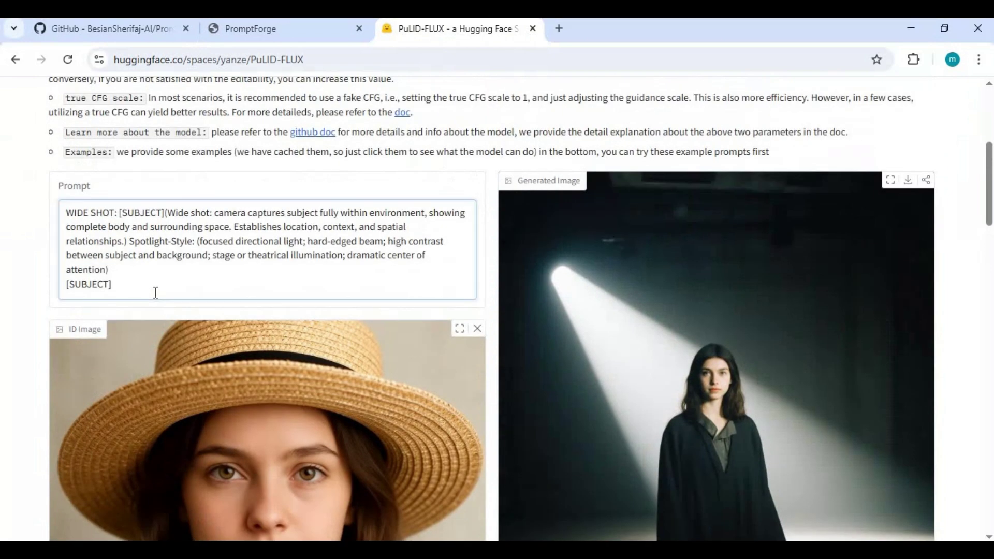
{"action": "key", "text": "ctrl+v"}
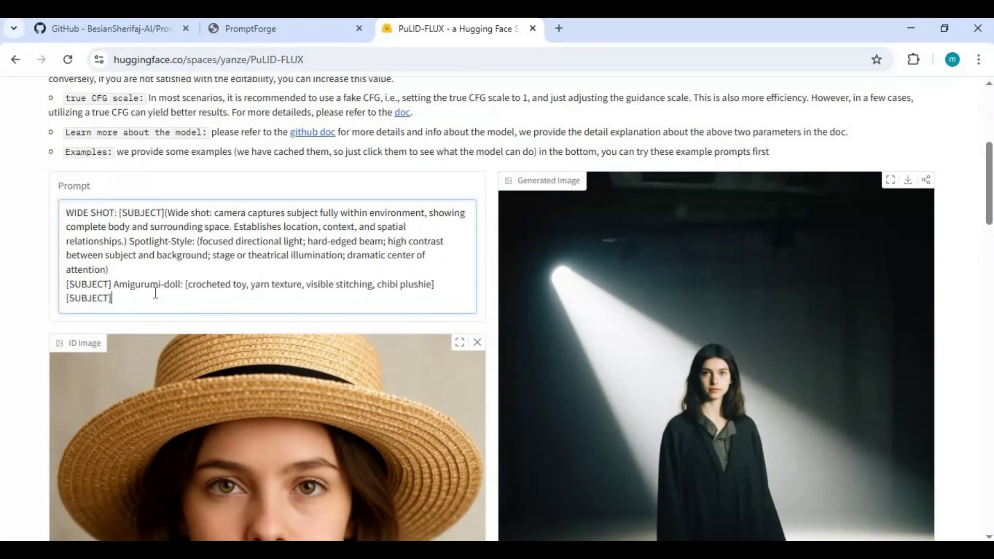
Generate an image from the combined WIDE SHOT, Spotlight-Style and Amigurumi-doll prompt, and review it against the ID image.
{"action": "scroll", "coordinate": [165, 292], "scroll_direction": "down", "scroll_amount": 8}
{"action": "scroll", "coordinate": [176, 310], "scroll_direction": "down", "scroll_amount": 15}
{"action": "left_click", "coordinate": [259, 176]}
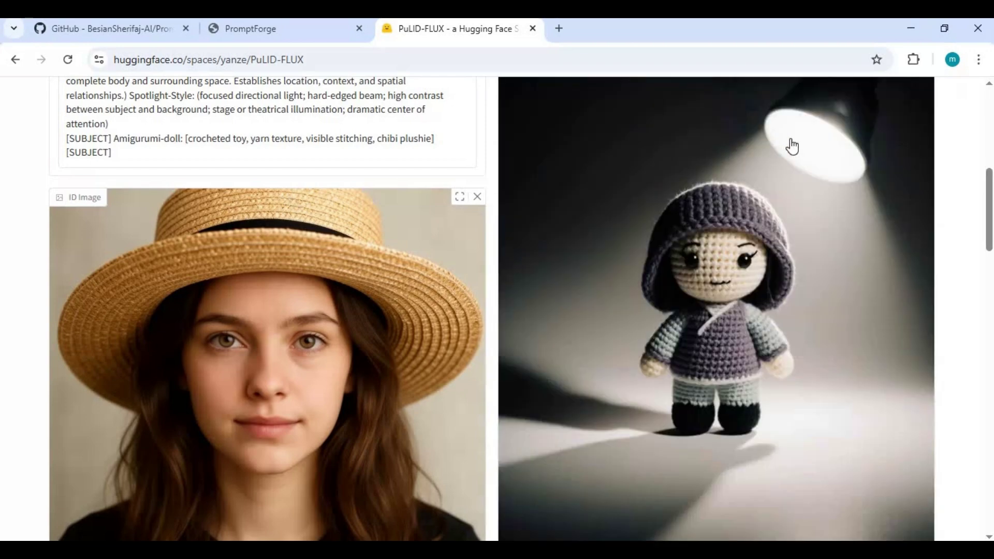
{"action": "scroll", "coordinate": [768, 267], "scroll_direction": "down", "scroll_amount": 1}
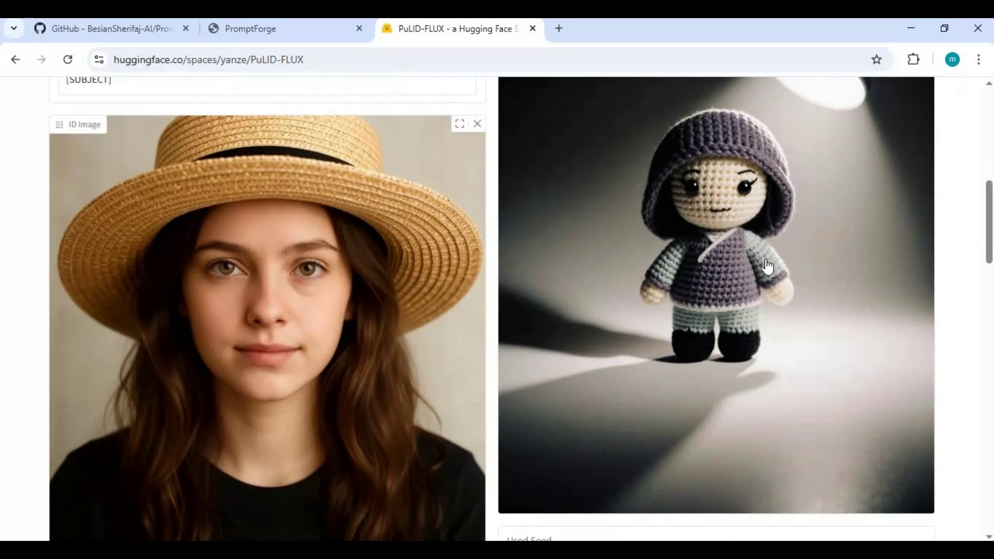
{"action": "scroll", "coordinate": [768, 266], "scroll_direction": "up", "scroll_amount": 1}
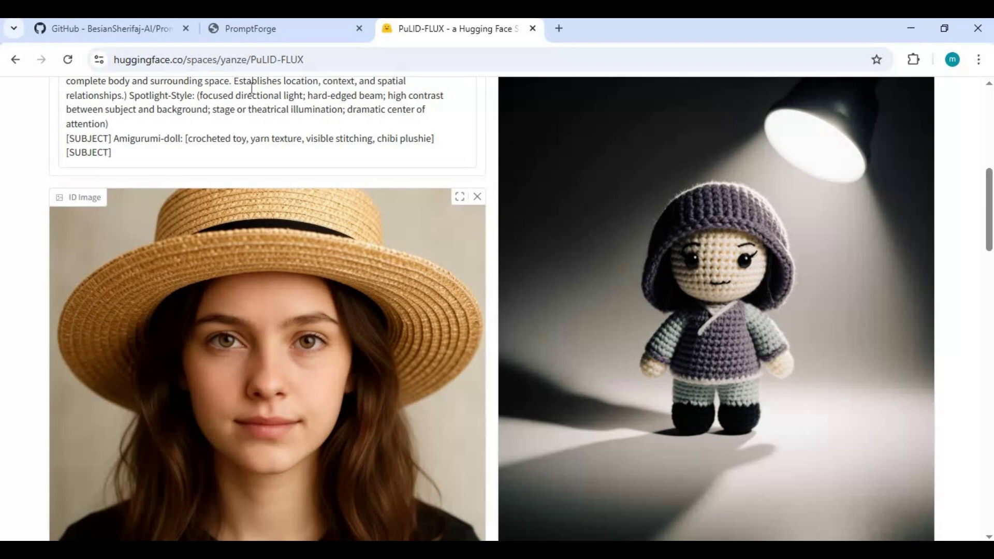
{"action": "scroll", "coordinate": [332, 346], "scroll_direction": "down", "scroll_amount": 1}
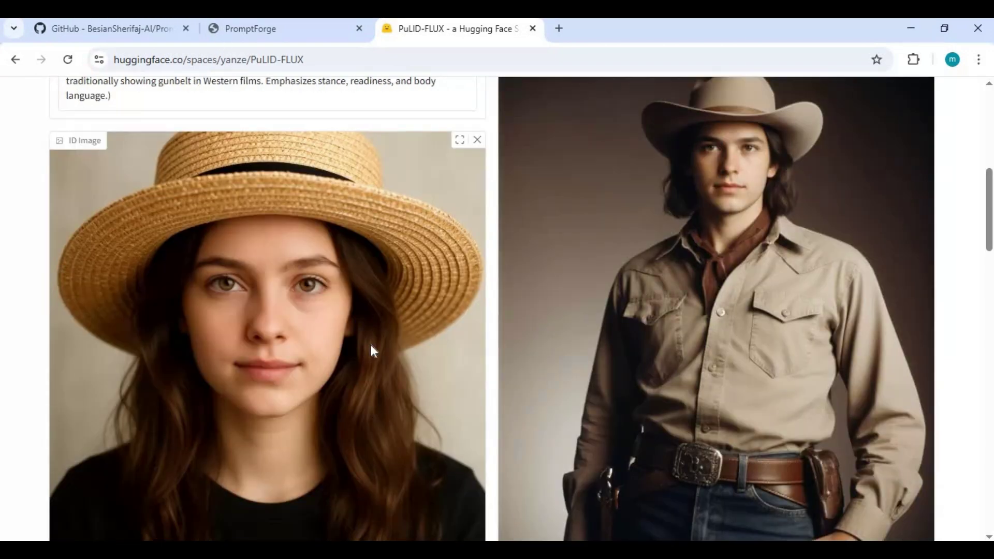
{"action": "scroll", "coordinate": [370, 341], "scroll_direction": "up", "scroll_amount": 1}
{"action": "scroll", "coordinate": [371, 347], "scroll_direction": "down", "scroll_amount": 3}
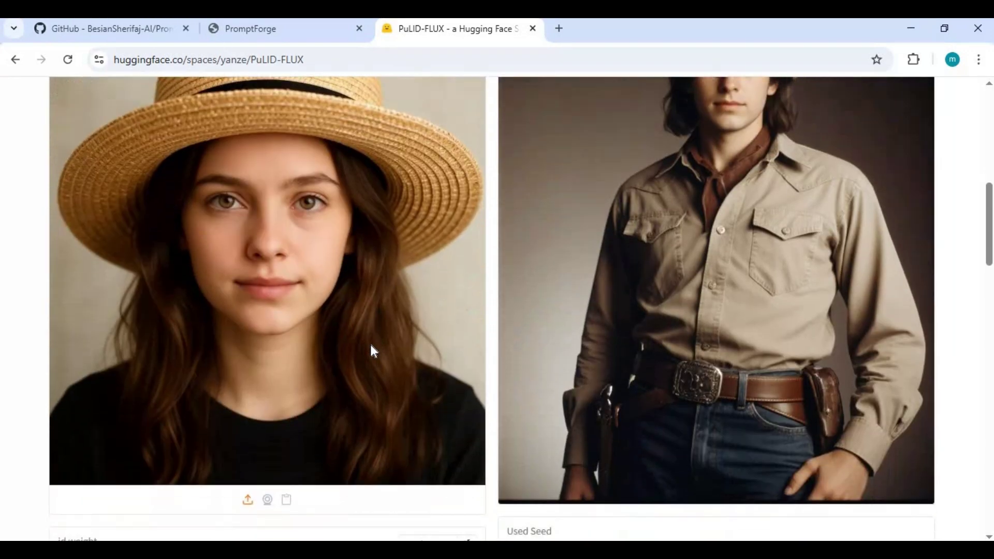